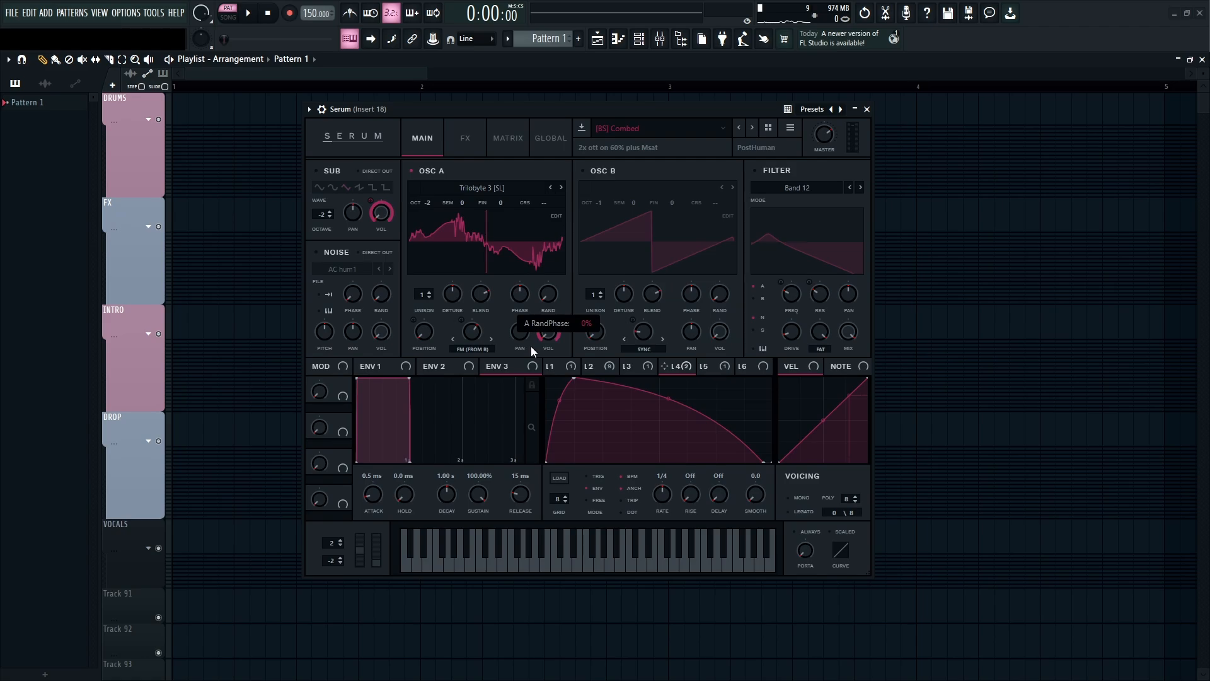
- Set oscillator A's warp mode to FM (From B) and assign LFO 3 to its warp amount
{"action": "left_click", "coordinate": [561, 366]}
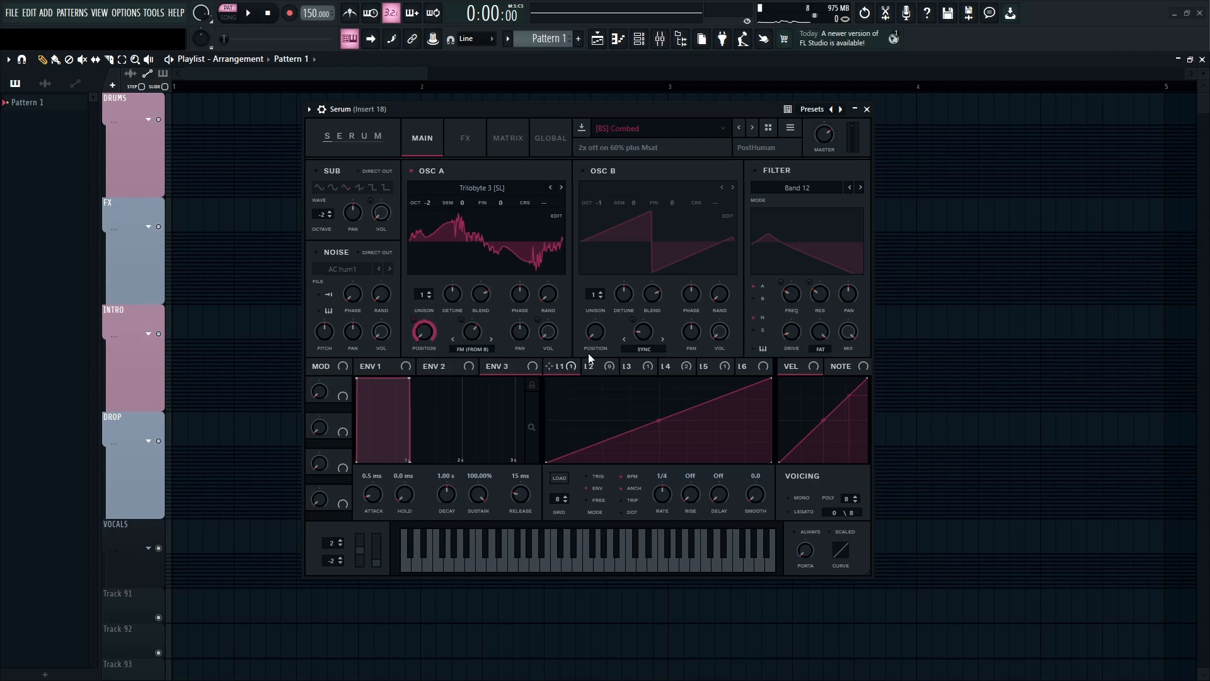
{"action": "left_click", "coordinate": [471, 348]}
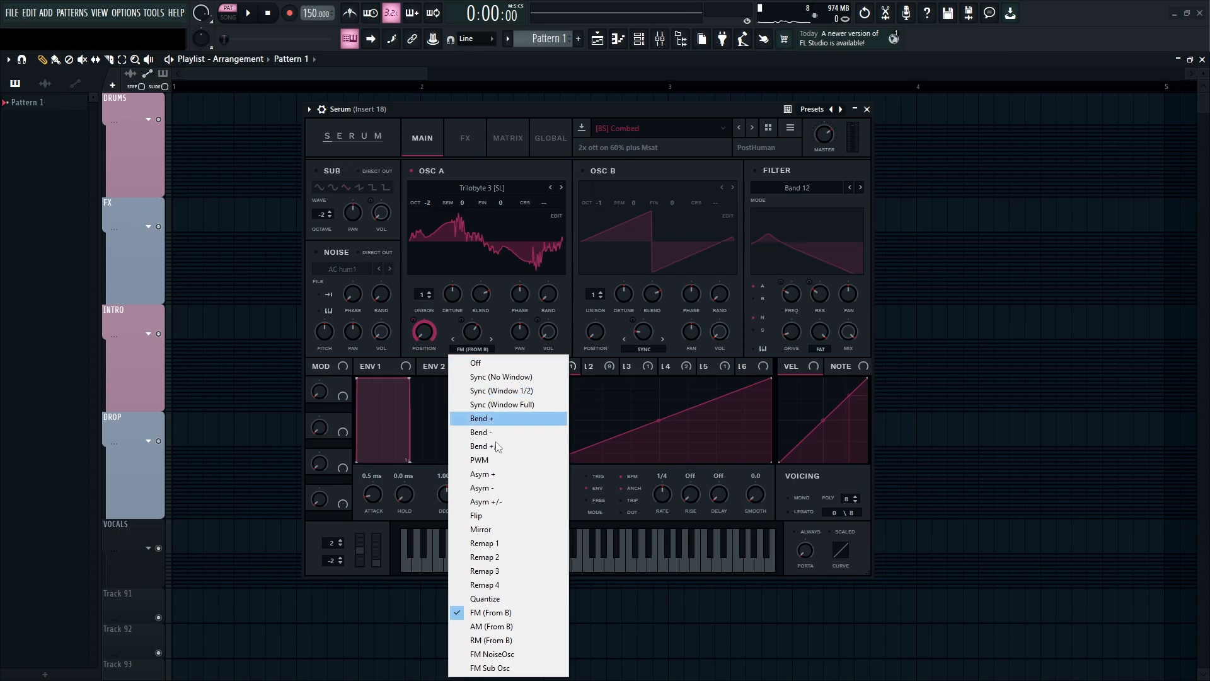
{"action": "left_click", "coordinate": [505, 614]}
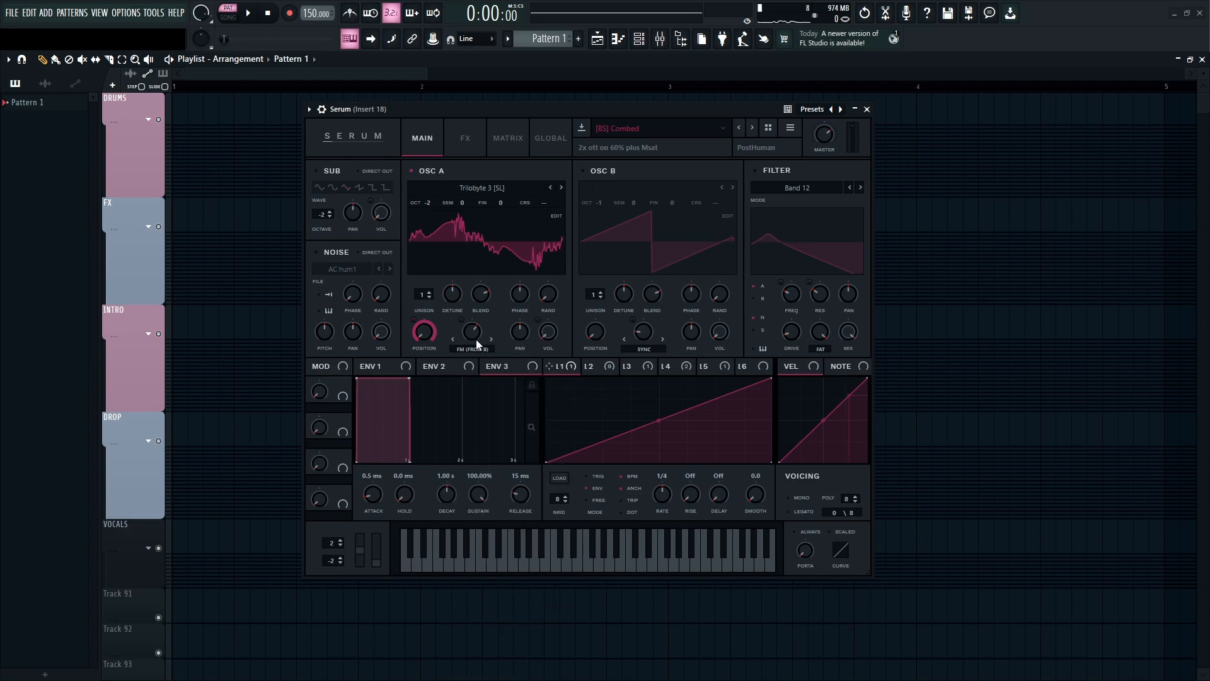
{"action": "left_click", "coordinate": [630, 368]}
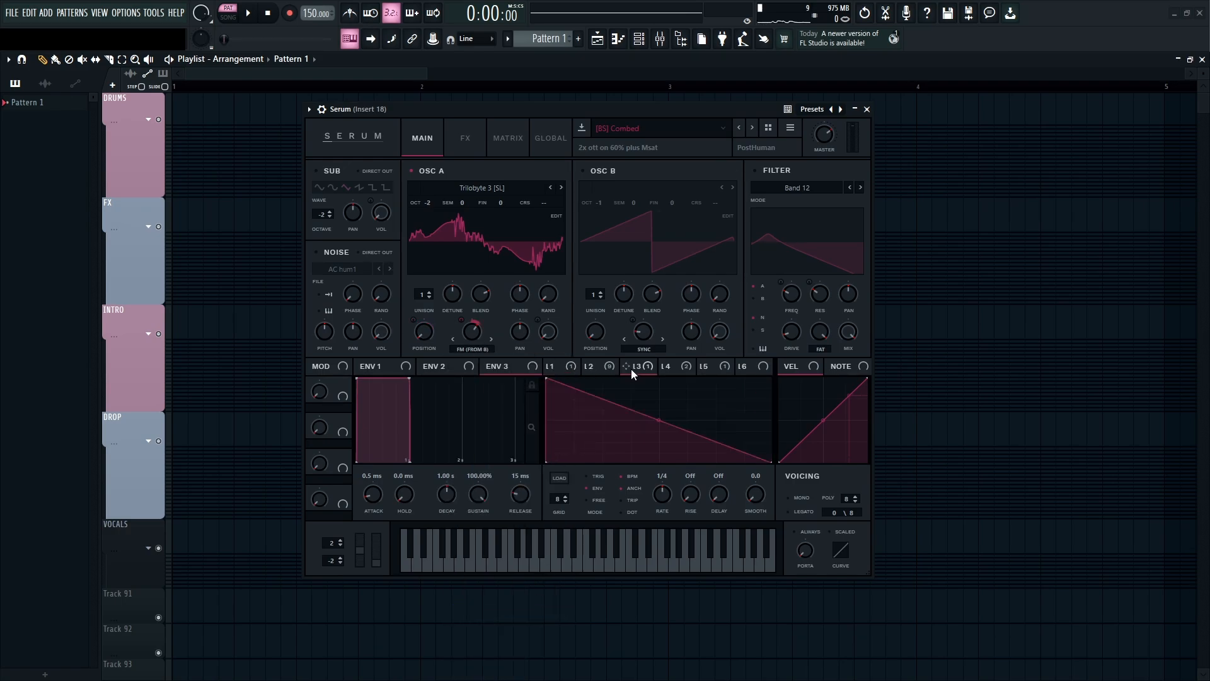
{"action": "left_click_drag", "start_coordinate": [630, 368], "coordinate": [462, 330]}
- Bring up LFO 4's curve, check its modulation of oscillator A's volume and audition the sound
{"action": "left_click", "coordinate": [609, 367]}
{"action": "left_click", "coordinate": [691, 368]}
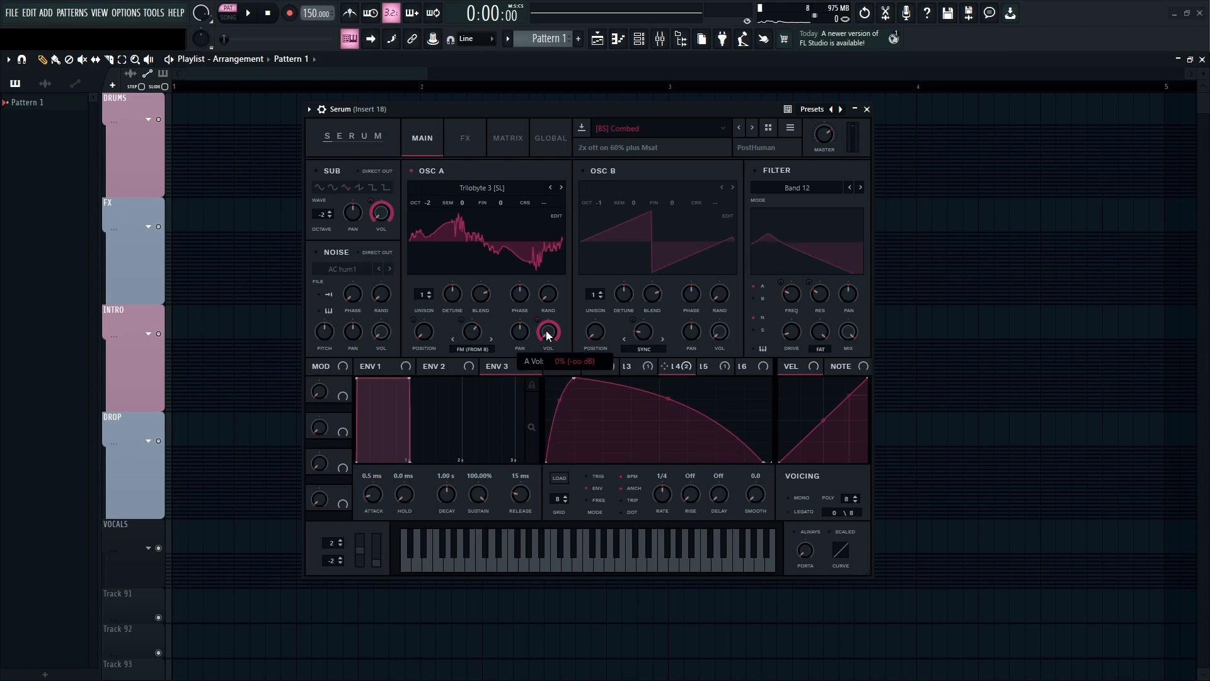
{"action": "left_click_drag", "start_coordinate": [547, 322], "coordinate": [556, 280]}
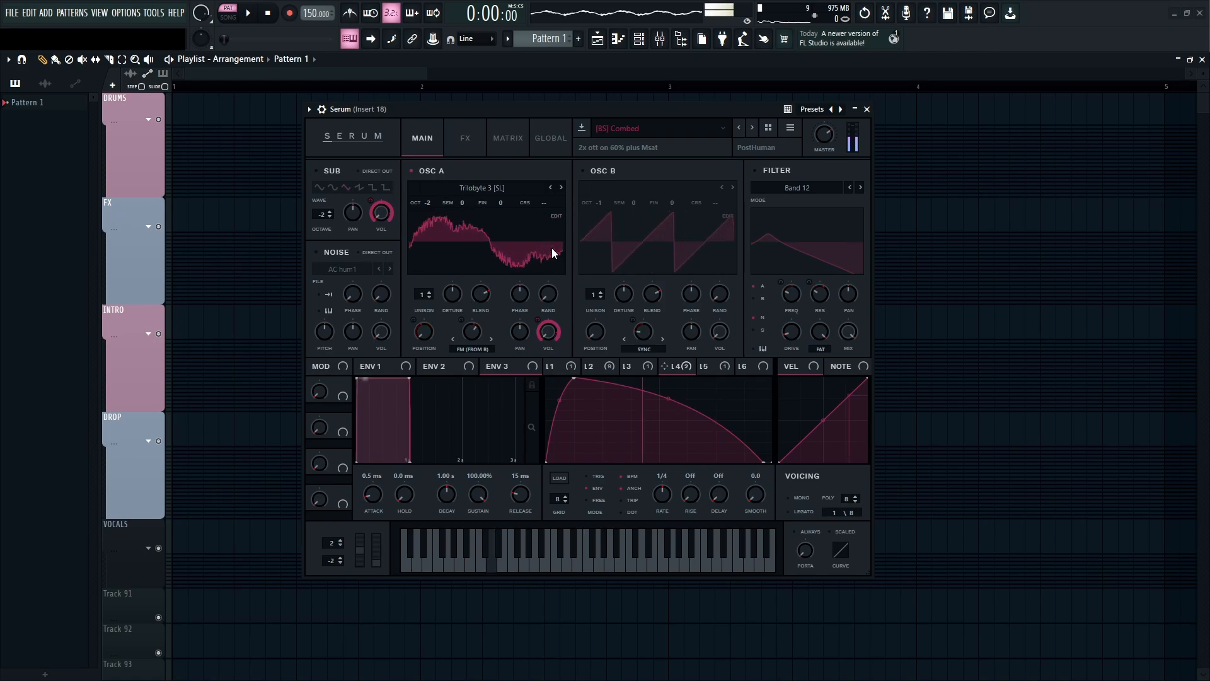
- Turn on oscillator B and set its warp mode to Sync
{"action": "left_click", "coordinate": [600, 171]}
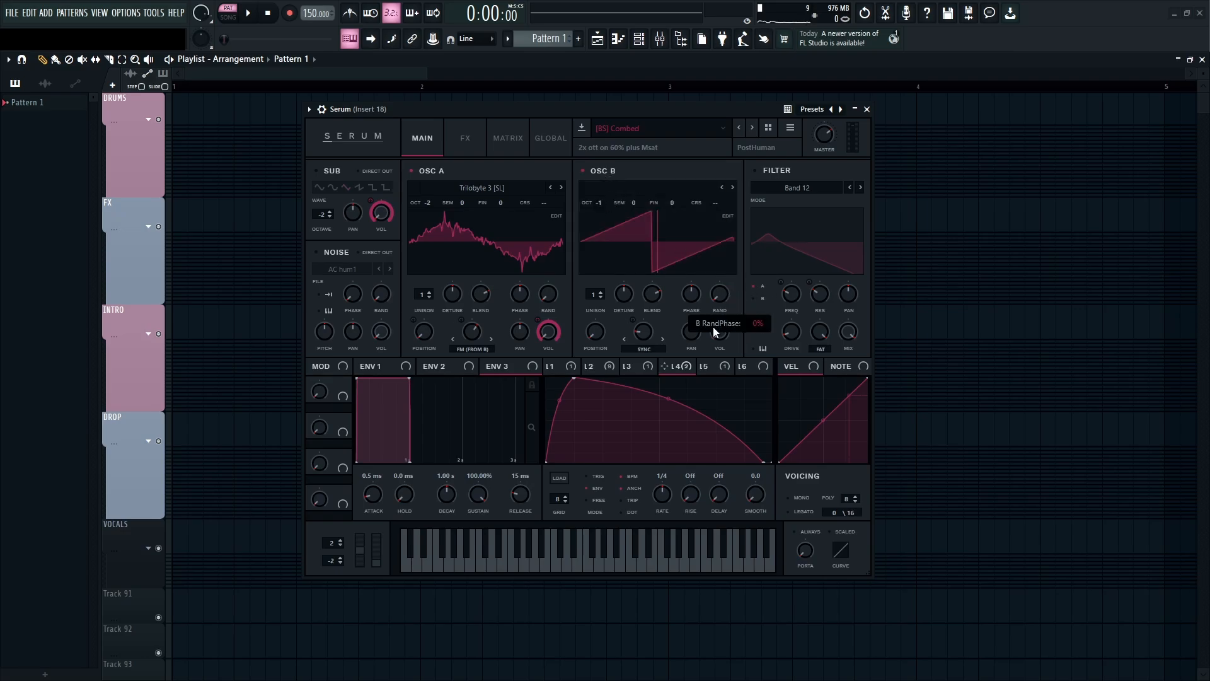
{"action": "left_click", "coordinate": [650, 347]}
{"action": "left_click", "coordinate": [653, 376]}
- Examine LFO 2's curve and how it modulates oscillator B's warp amount
{"action": "left_click", "coordinate": [613, 365]}
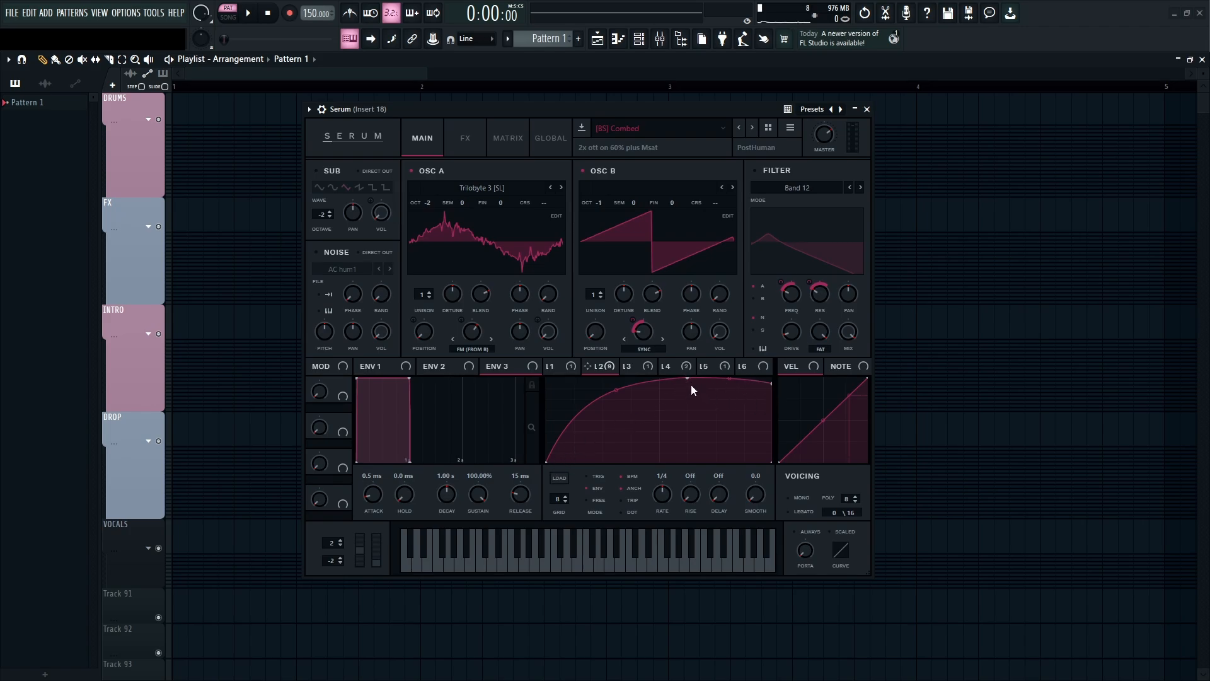
{"action": "mouse_move", "coordinate": [687, 378]}
{"action": "left_mouse_down"}
{"action": "mouse_move", "coordinate": [602, 359]}
{"action": "mouse_move", "coordinate": [691, 353]}
{"action": "mouse_move", "coordinate": [708, 387]}
{"action": "mouse_move", "coordinate": [597, 391]}
{"action": "mouse_move", "coordinate": [684, 358]}
{"action": "left_mouse_up"}
{"action": "mouse_move", "coordinate": [648, 342]}
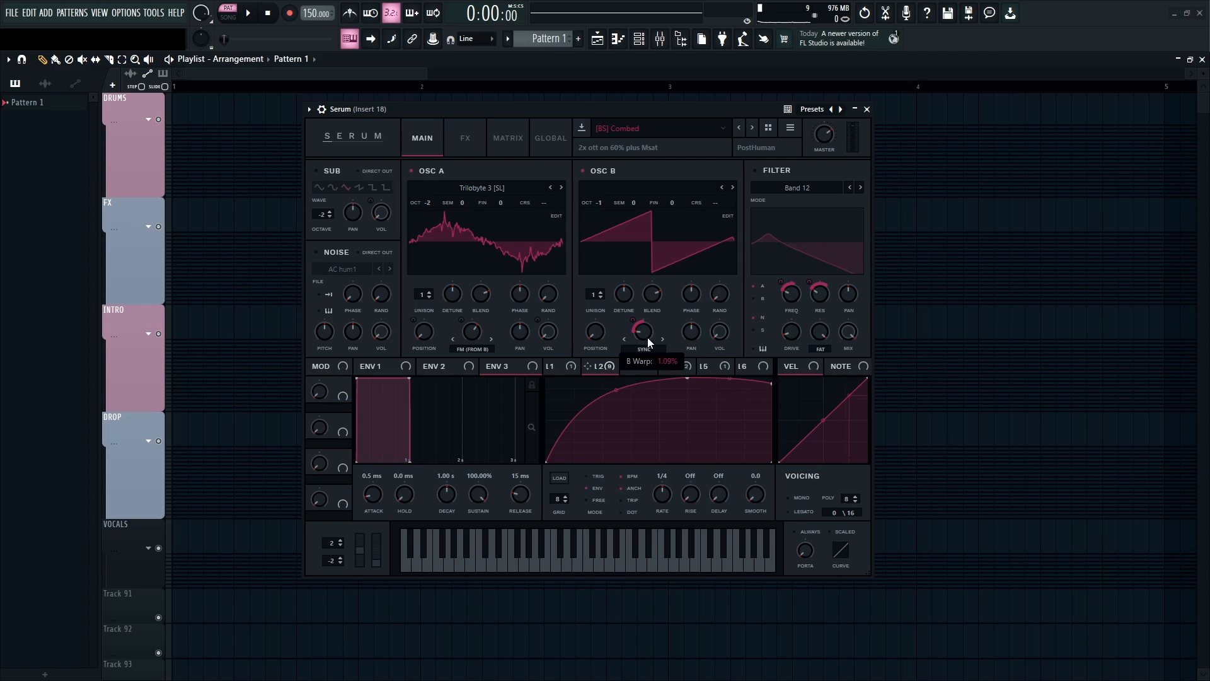
{"action": "mouse_move", "coordinate": [634, 322]}
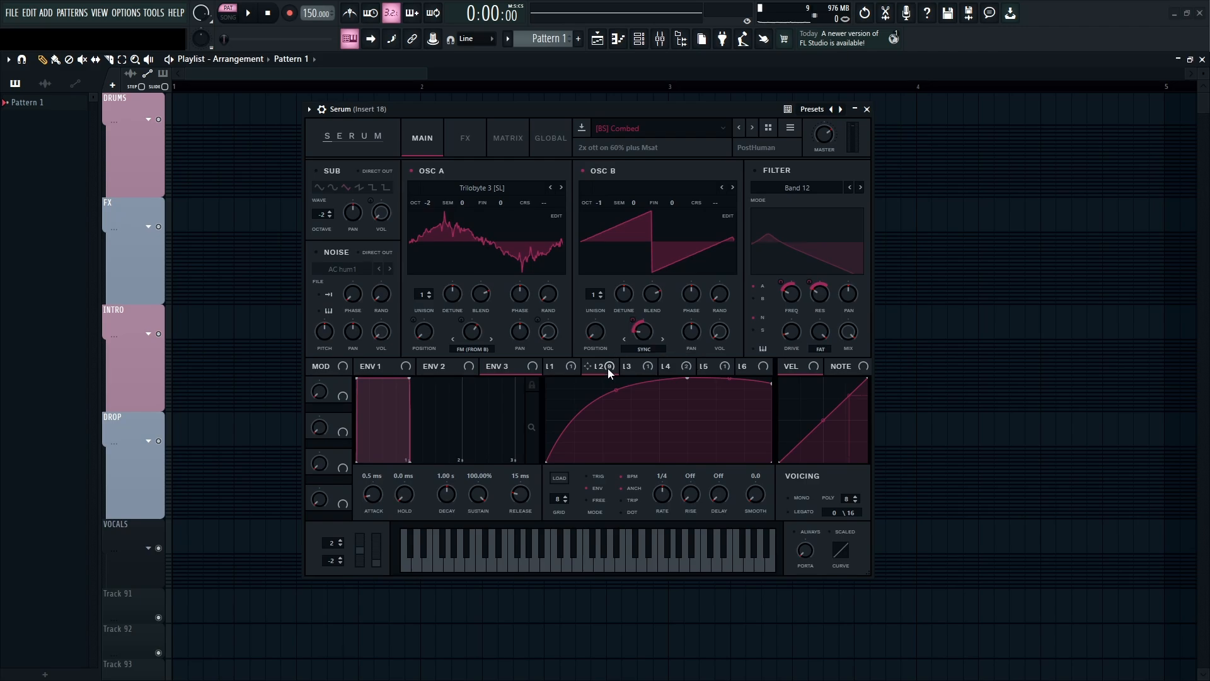
{"action": "mouse_move", "coordinate": [626, 368]}
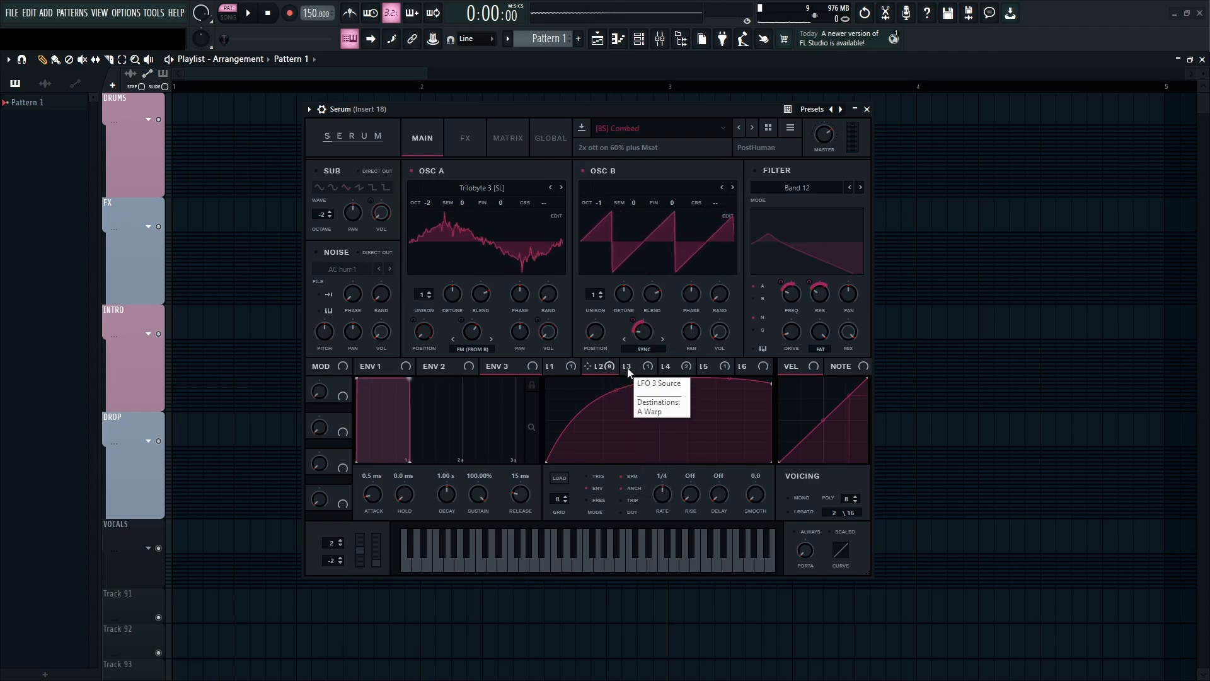
- Turn on the sub oscillator and bring up LFO 4, the modulator of its volume
{"action": "left_click", "coordinate": [335, 172]}
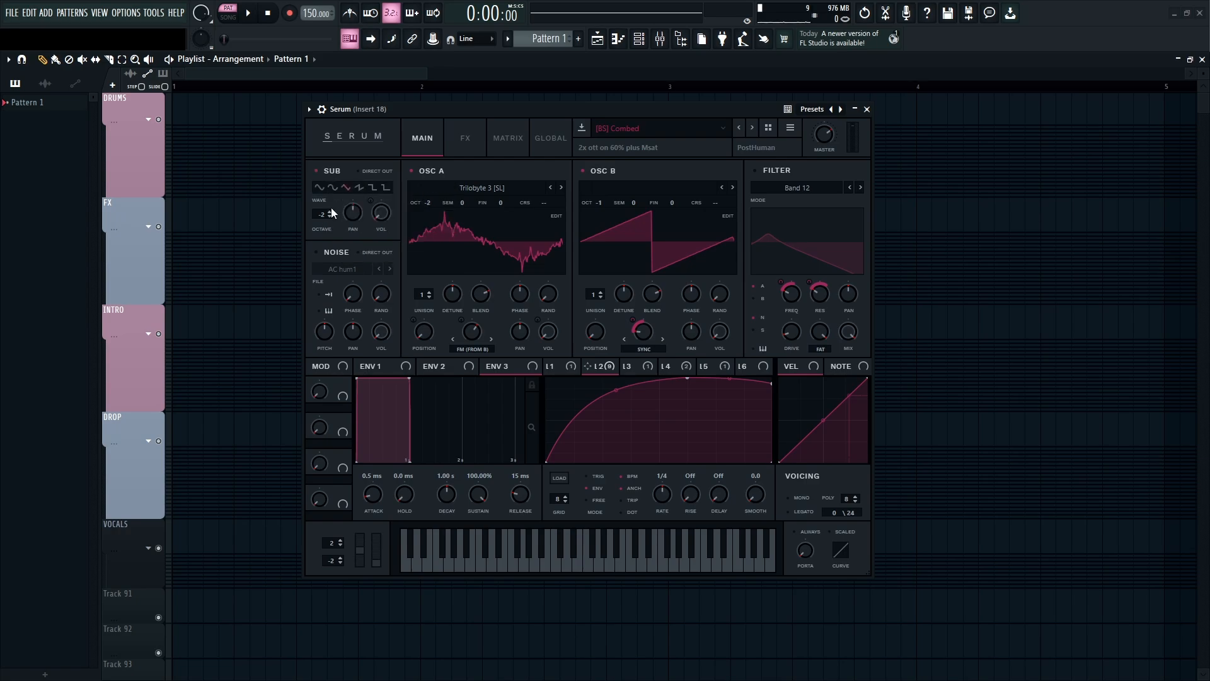
{"action": "left_click", "coordinate": [569, 366]}
{"action": "left_click", "coordinate": [632, 370]}
{"action": "left_click", "coordinate": [671, 370]}
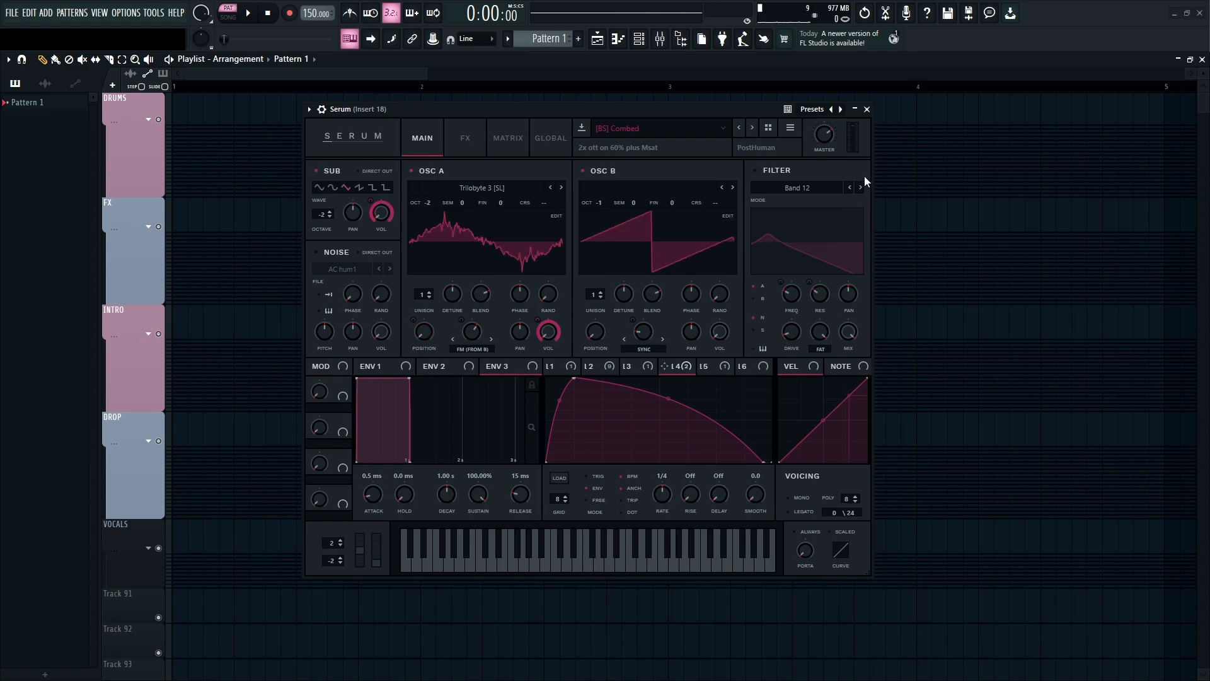
- Turn on the oscillator filter with the Band 12 type
{"action": "left_click", "coordinate": [787, 189]}
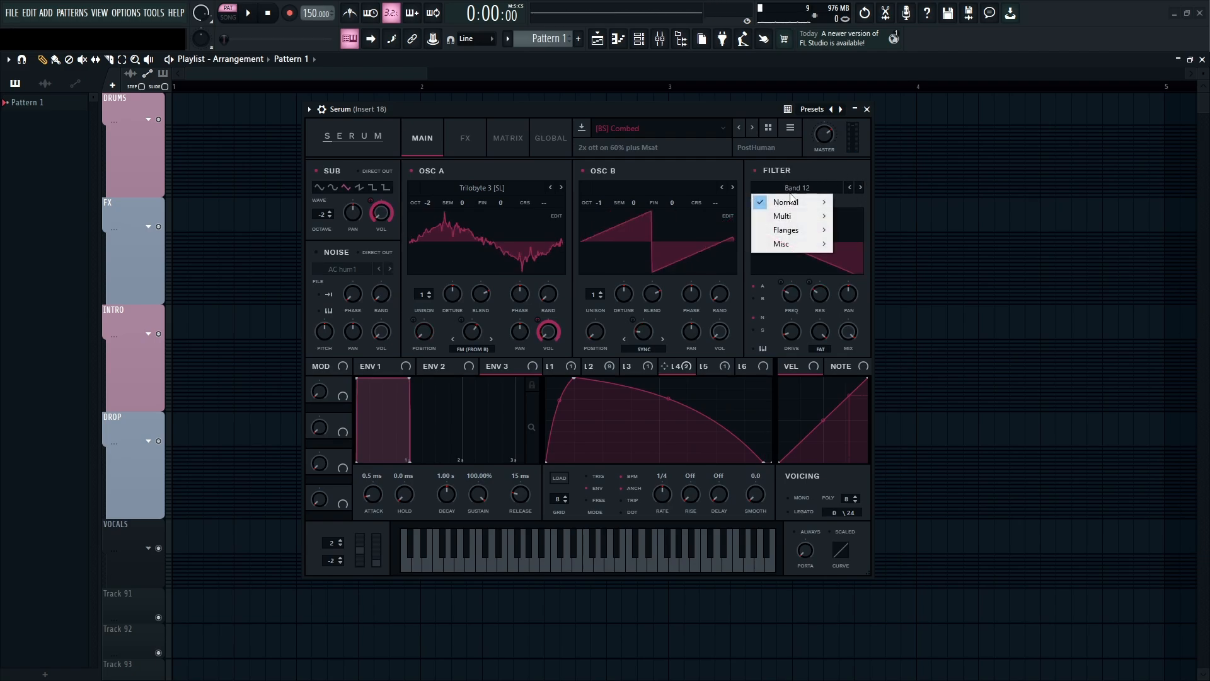
{"action": "mouse_move", "coordinate": [792, 203]}
{"action": "left_click", "coordinate": [867, 368]}
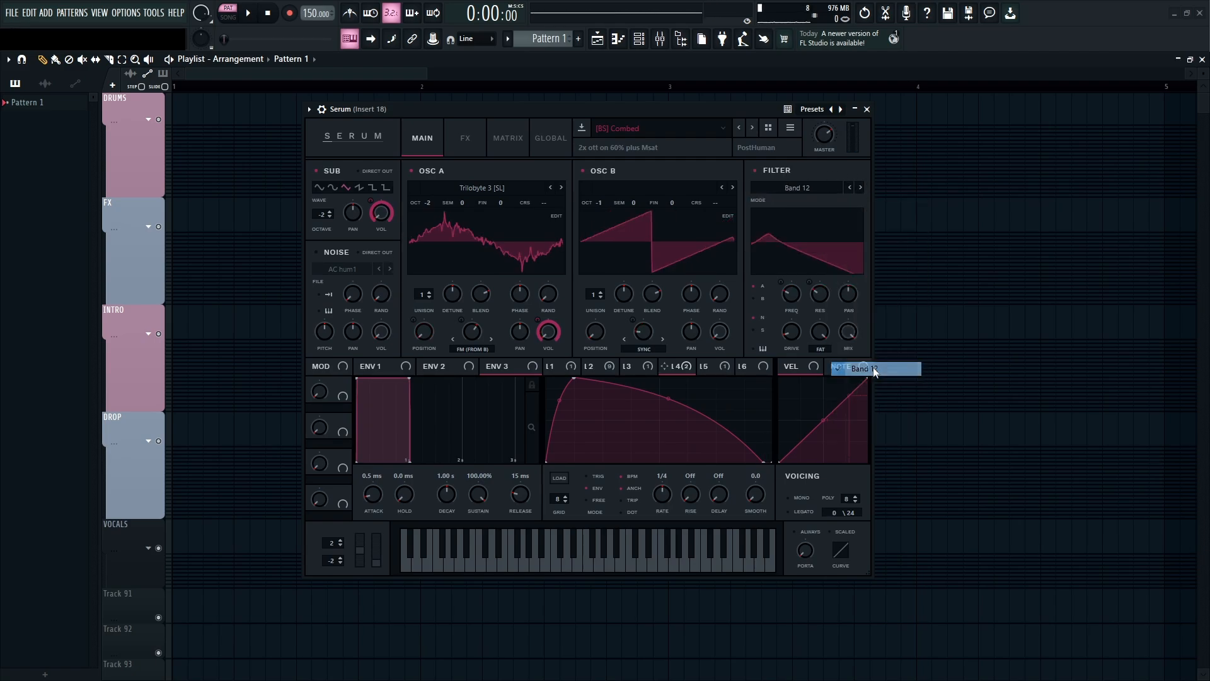
- Modulate the filter's cutoff and resonance with LFO 2 and play a note to audition it
{"action": "mouse_move", "coordinate": [794, 300]}
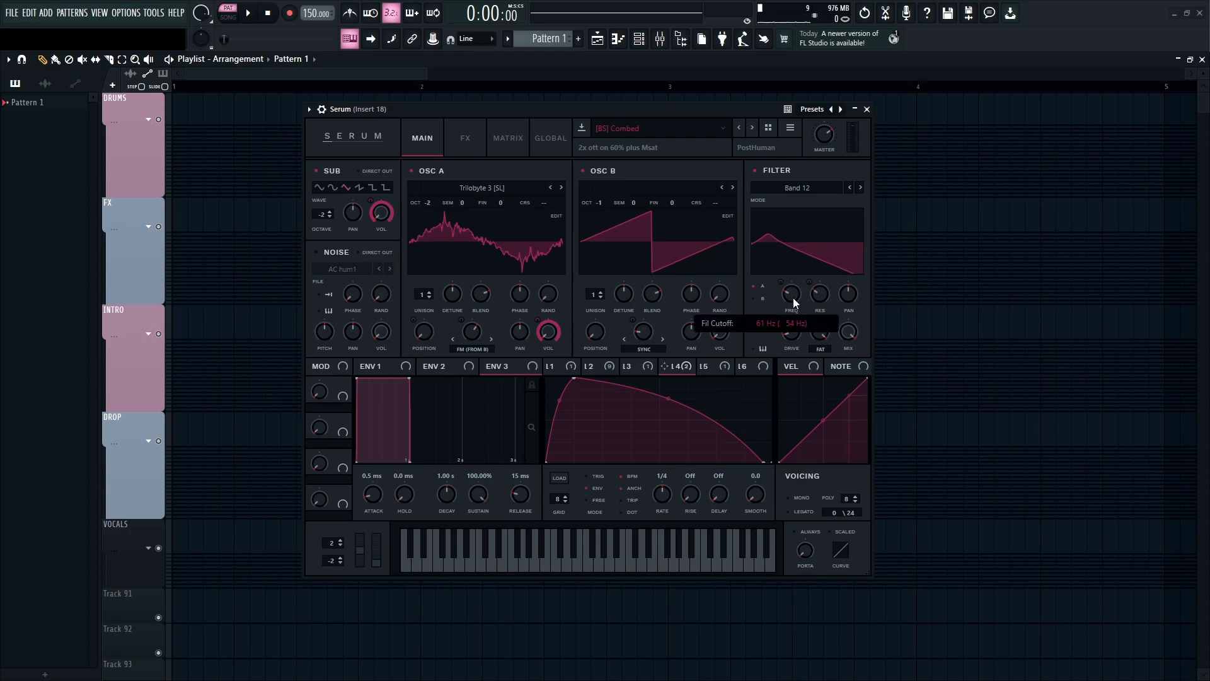
{"action": "left_click_drag", "start_coordinate": [598, 366], "coordinate": [784, 280]}
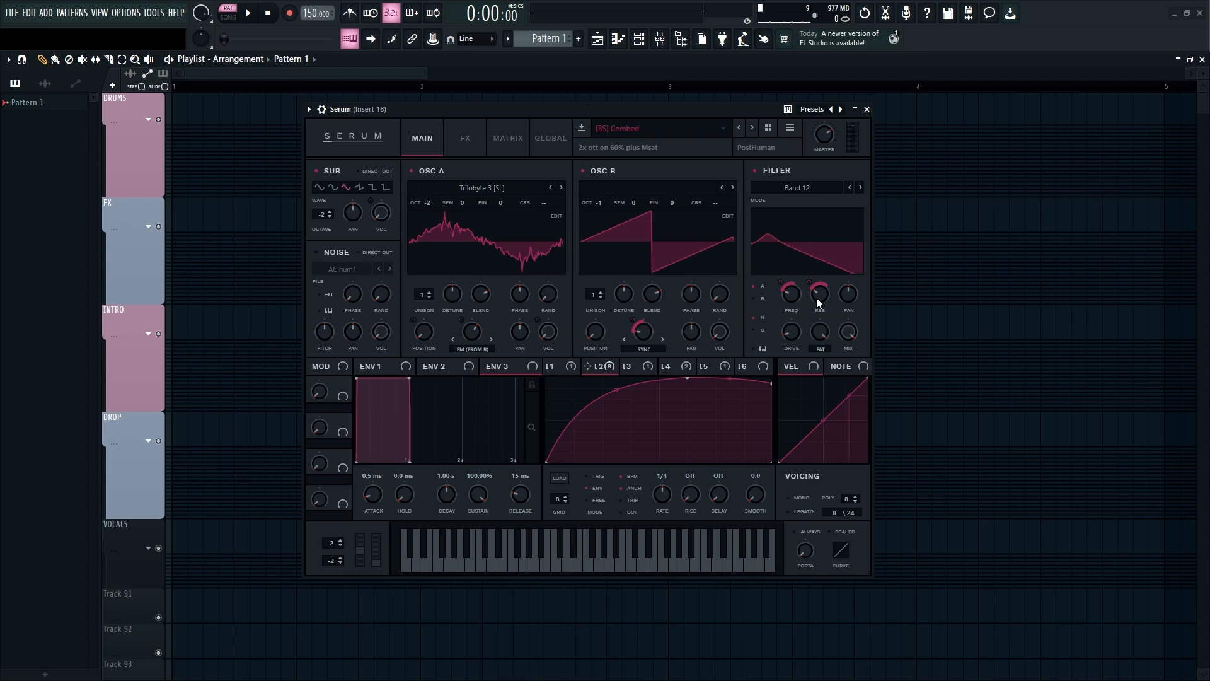
{"action": "left_click_drag", "start_coordinate": [816, 297], "coordinate": [814, 288]}
{"action": "key", "text": "d"}
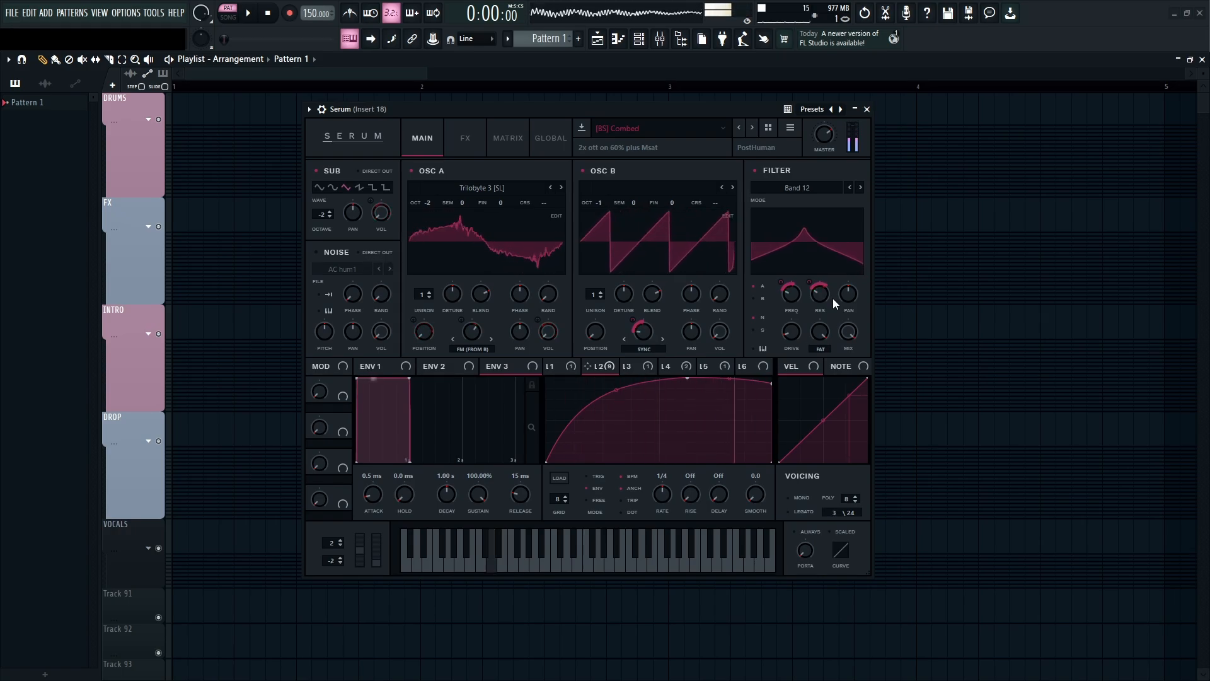
- Enable the Filter effect, set its type to Combs and check its frequency and resonance
{"action": "left_click", "coordinate": [466, 141]}
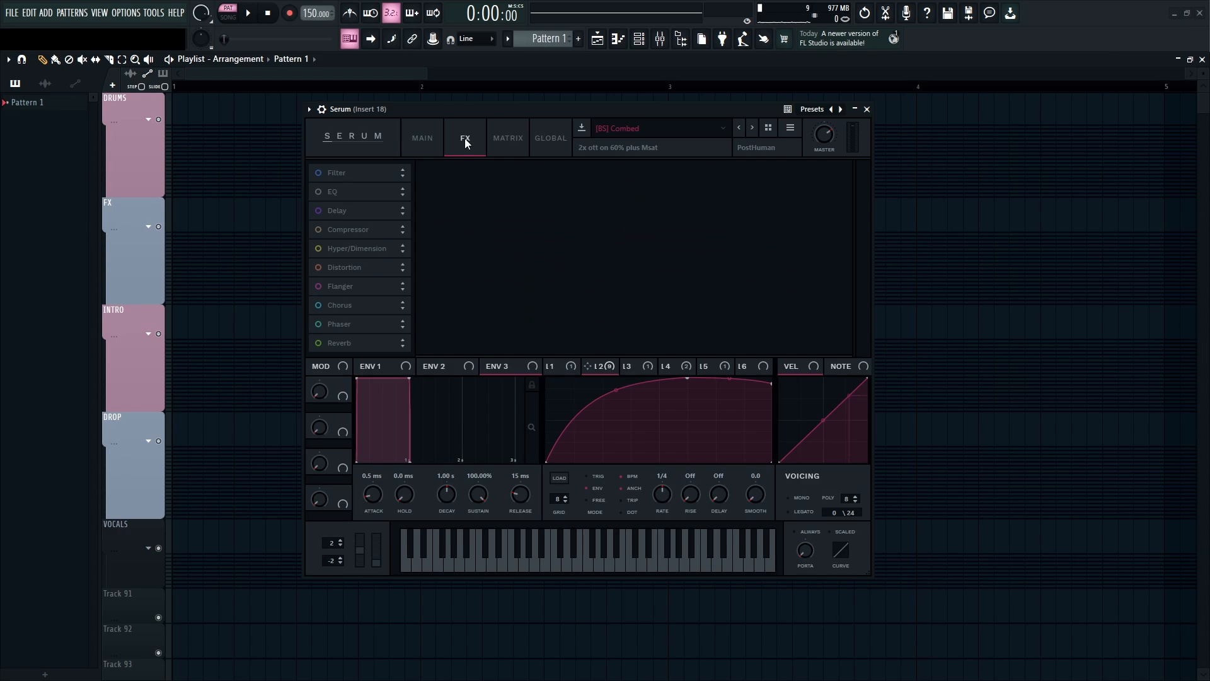
{"action": "left_click", "coordinate": [318, 172]}
{"action": "left_click", "coordinate": [519, 185]}
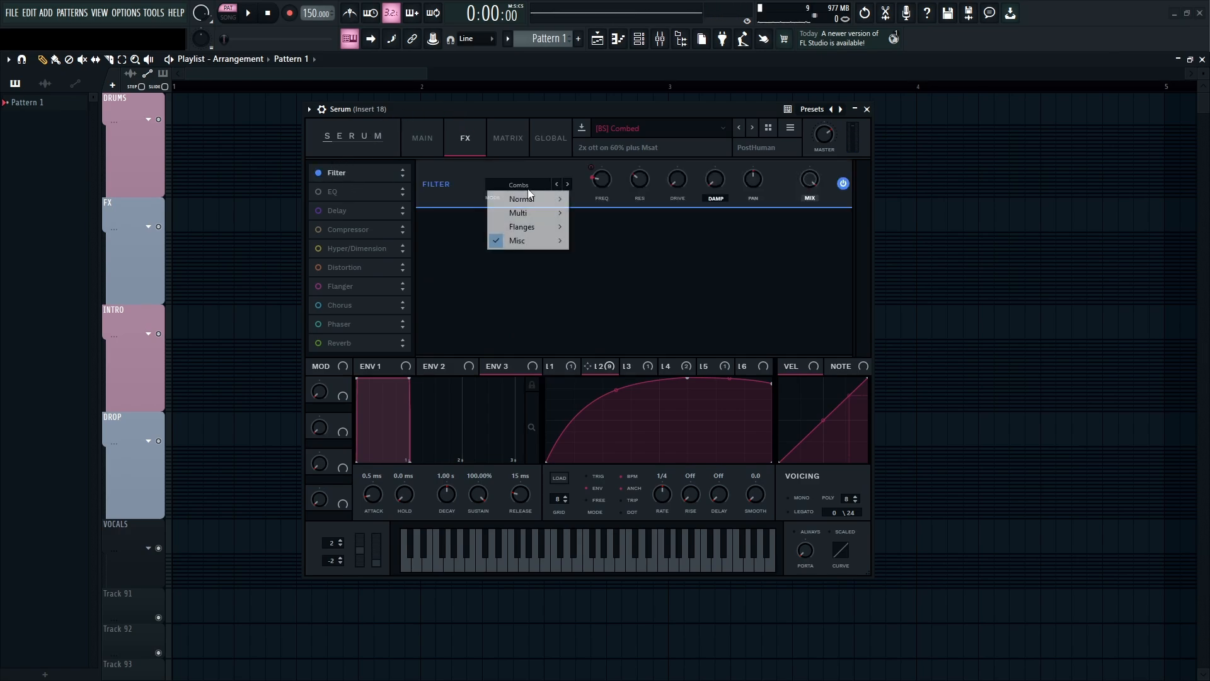
{"action": "mouse_move", "coordinate": [515, 246]}
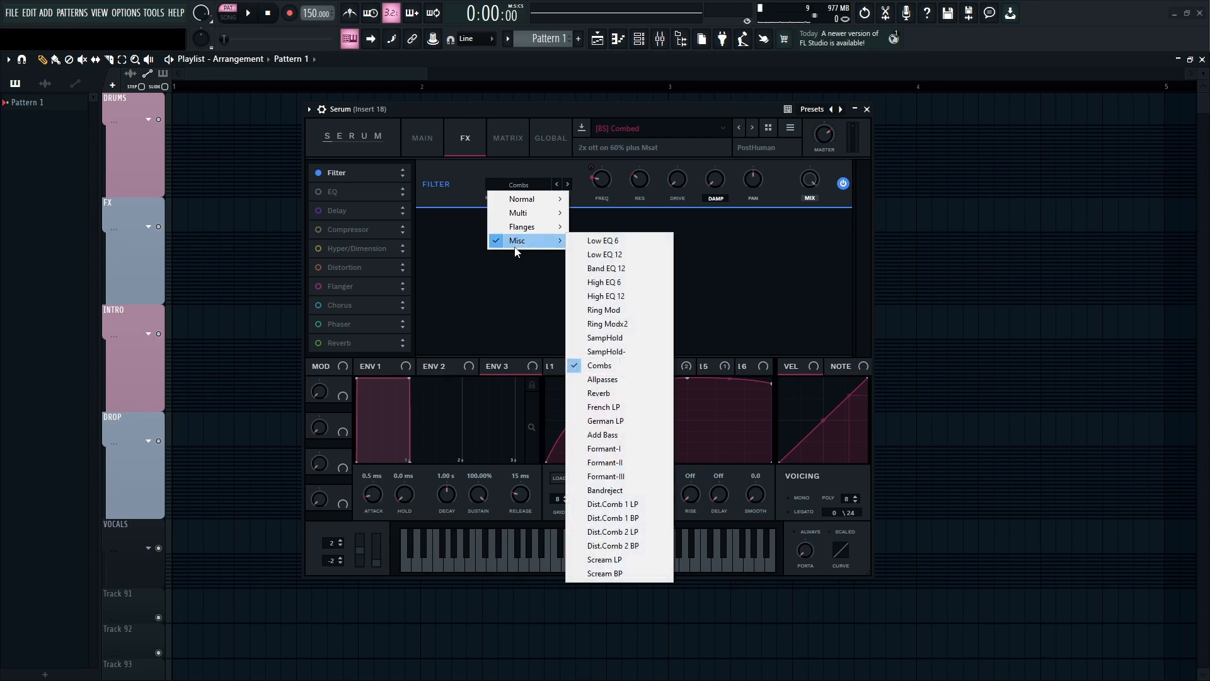
{"action": "left_click", "coordinate": [598, 366]}
{"action": "mouse_move", "coordinate": [606, 184]}
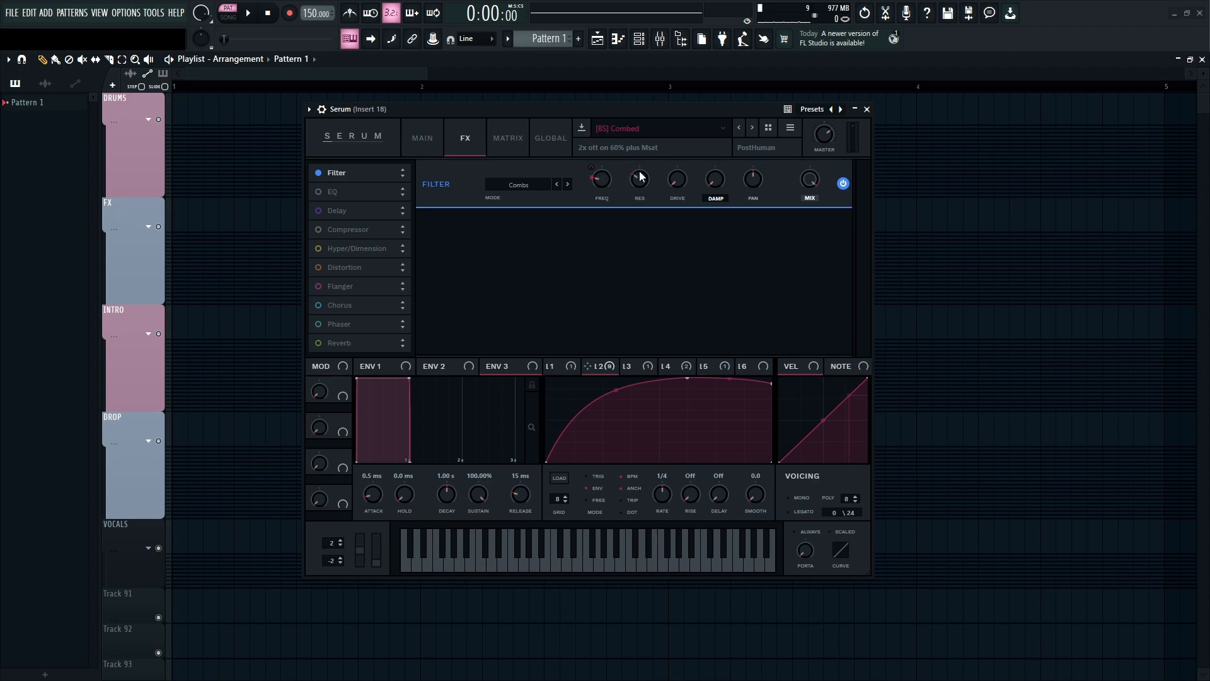
{"action": "mouse_move", "coordinate": [643, 179]}
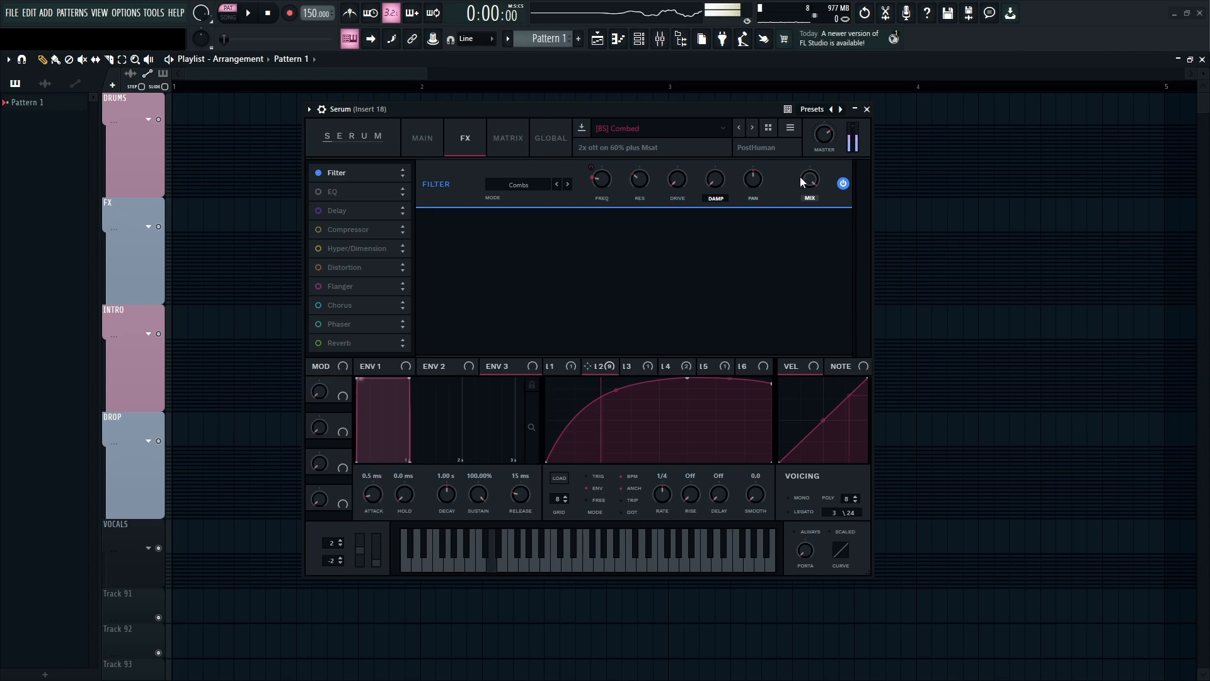
- Enable the EQ effect, check its frequency and Q modulation, and play notes to audition it
{"action": "left_click", "coordinate": [325, 192]}
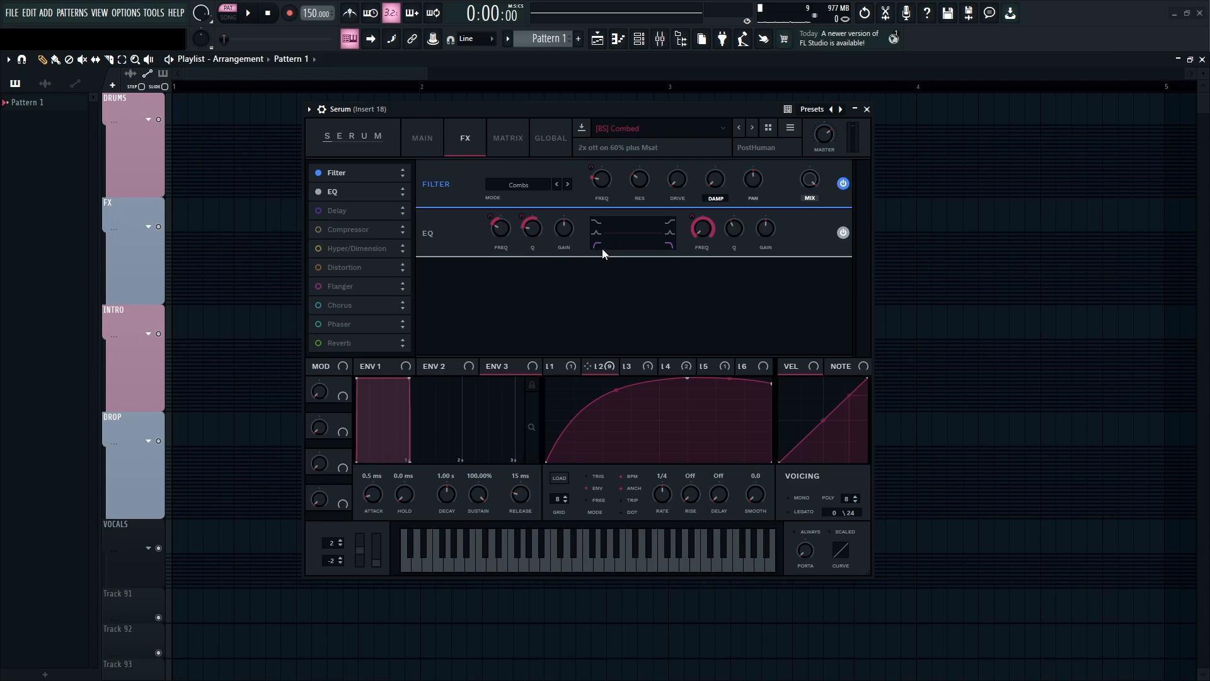
{"action": "left_click", "coordinate": [506, 236]}
{"action": "left_click", "coordinate": [494, 219]}
{"action": "mouse_move", "coordinate": [540, 244]}
{"action": "mouse_move", "coordinate": [520, 215]}
{"action": "mouse_move", "coordinate": [705, 238]}
{"action": "key", "text": "x"}
{"action": "key", "text": "x"}
{"action": "key", "text": "x"}
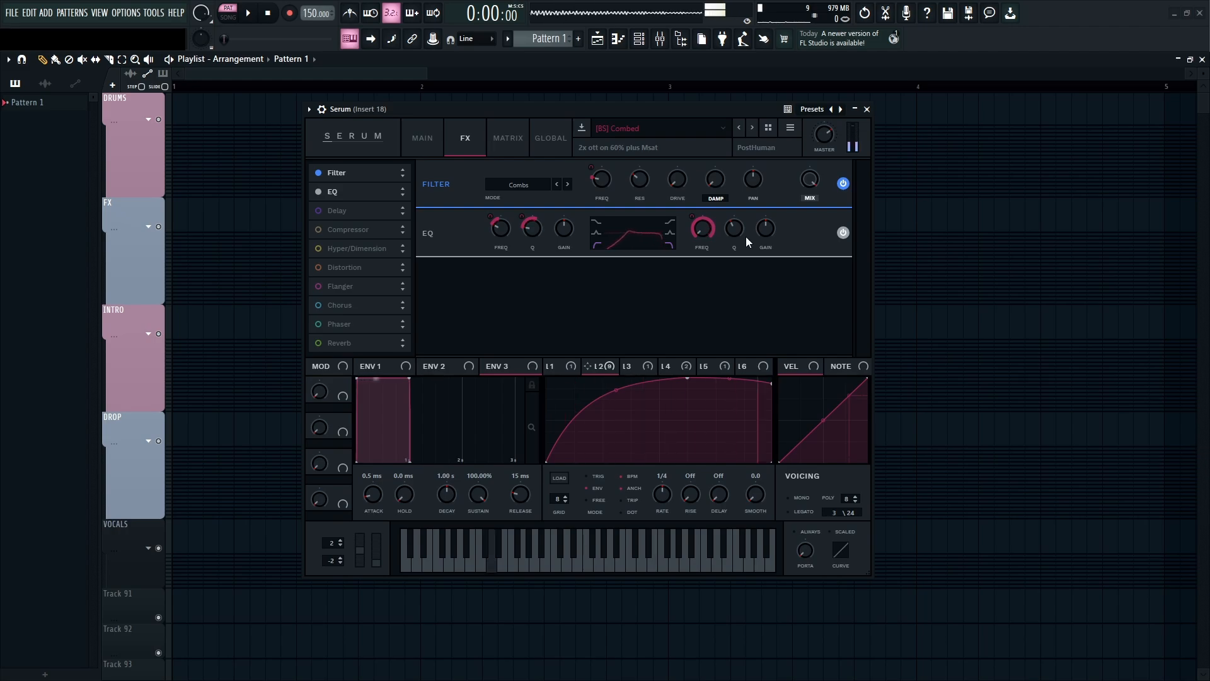
- Compare the sound without the EQ by switching it off, playing notes and switching it on again
{"action": "left_click", "coordinate": [318, 191]}
{"action": "key", "text": "x"}
{"action": "key", "text": "x"}
{"action": "left_click", "coordinate": [318, 191]}
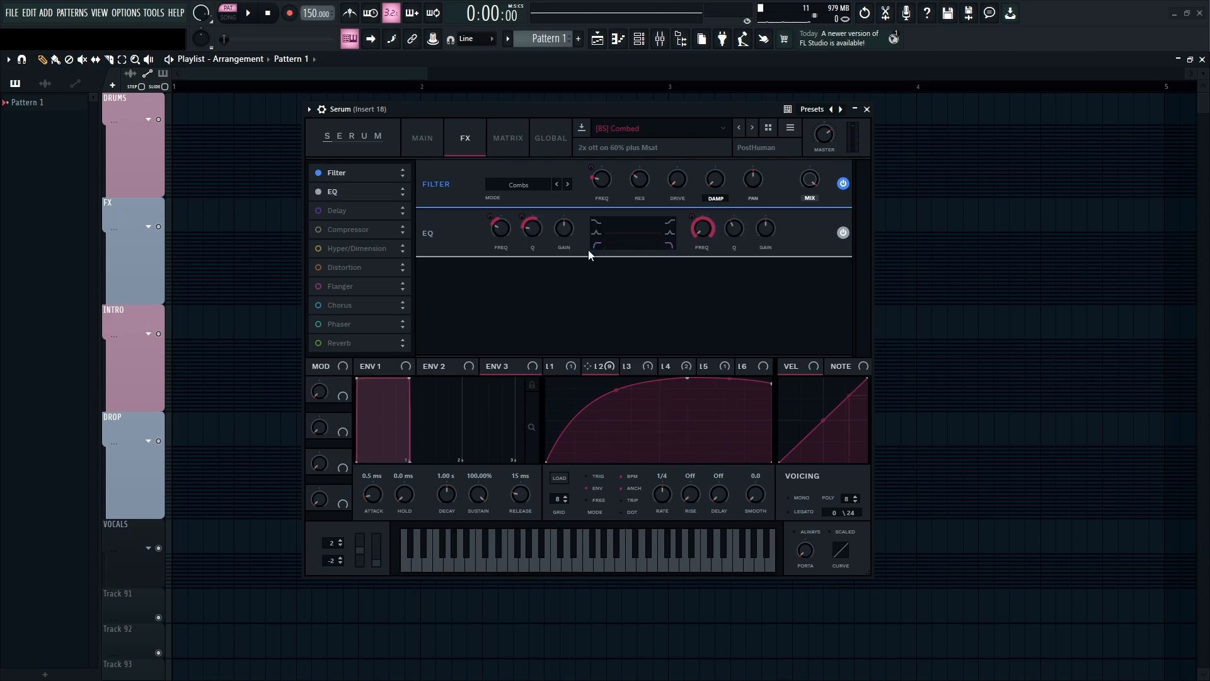
- Enable the Delay and Compressor effects, playing notes to audition each one
{"action": "left_click", "coordinate": [318, 210]}
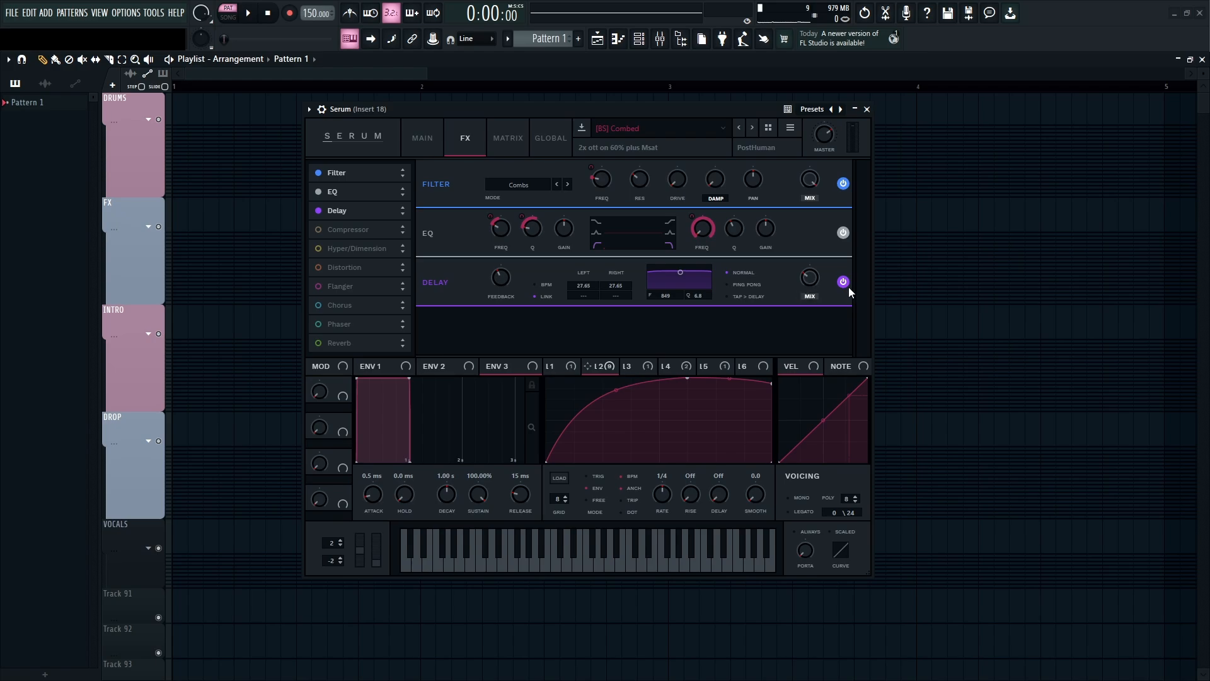
{"action": "key", "text": "x"}
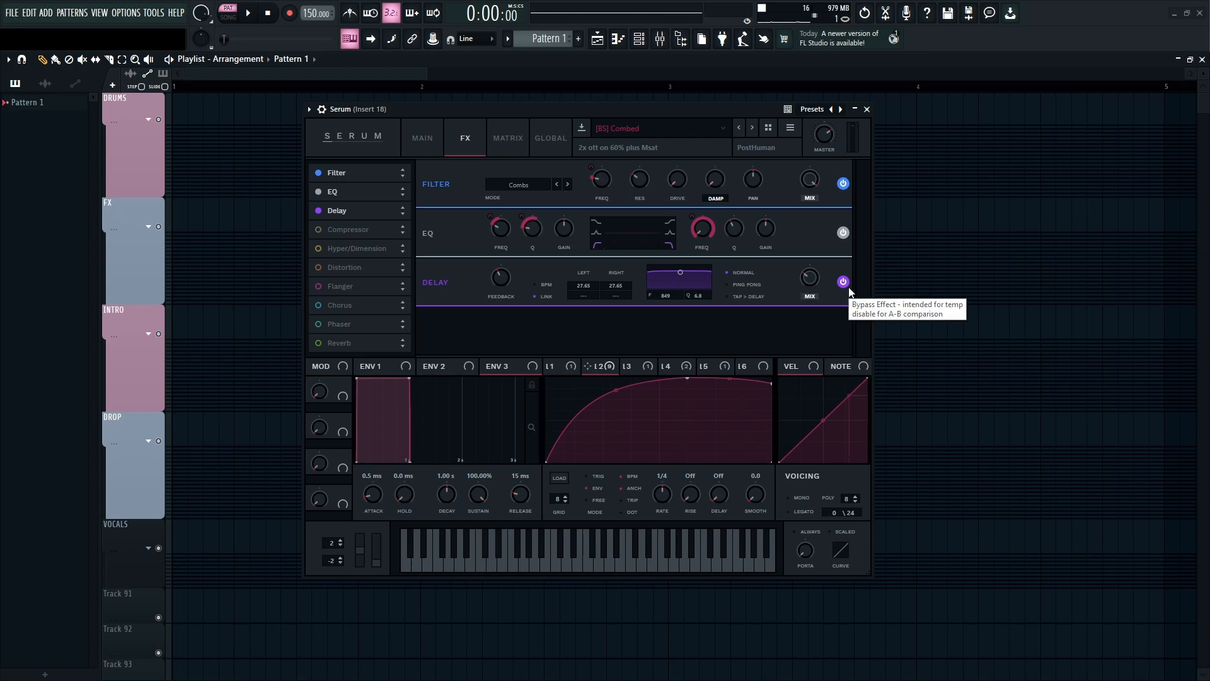
{"action": "left_click", "coordinate": [322, 231]}
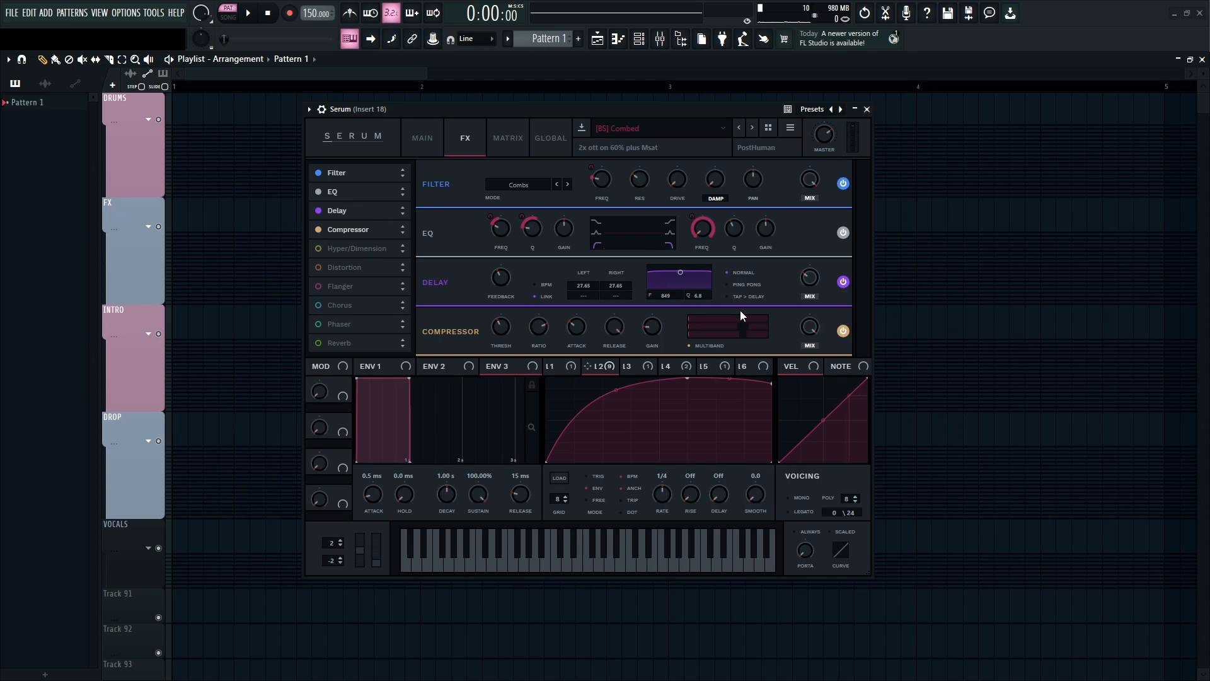
{"action": "key", "text": "x"}
{"action": "key", "text": "x"}
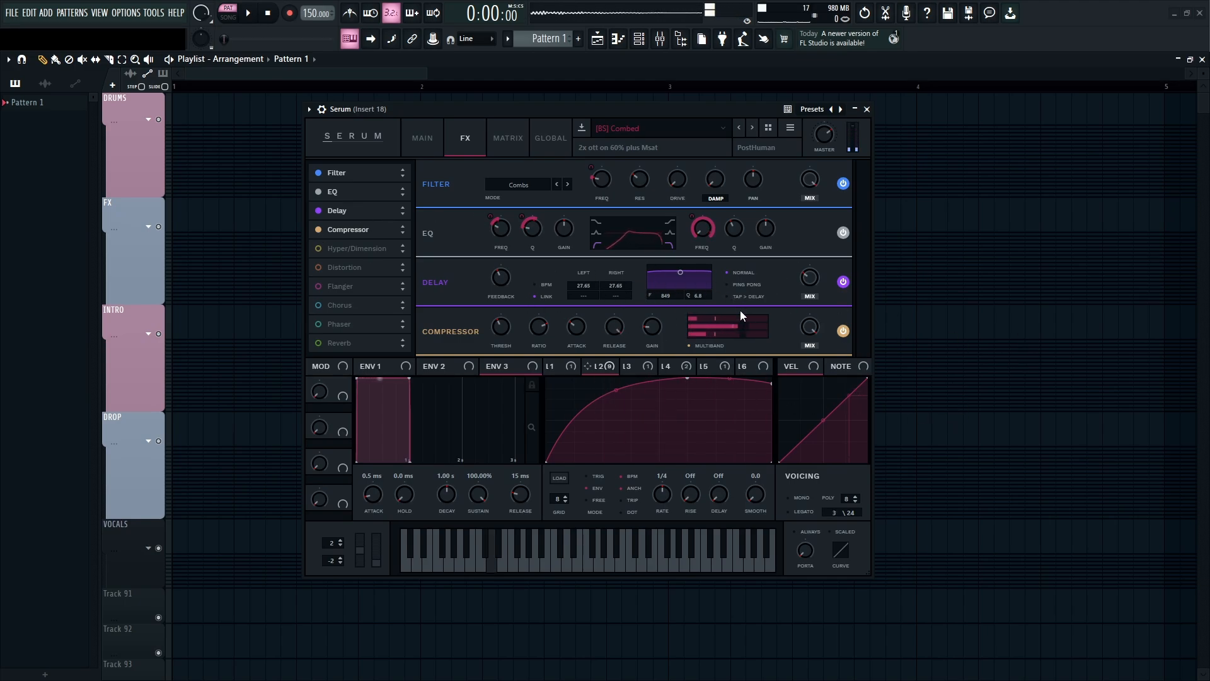
- Enable the Hyper/Dimension effect and check its rate, detune and mix settings
{"action": "left_click", "coordinate": [319, 248]}
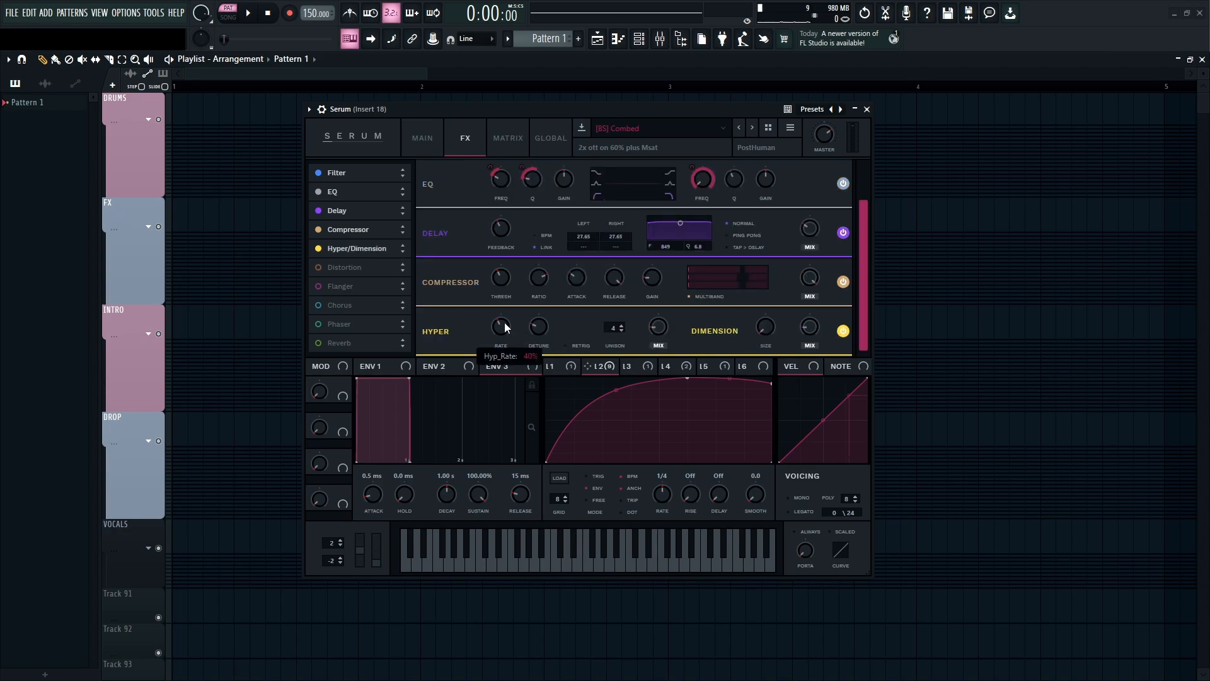
{"action": "mouse_move", "coordinate": [550, 322]}
{"action": "mouse_move", "coordinate": [664, 333]}
{"action": "mouse_move", "coordinate": [813, 332]}
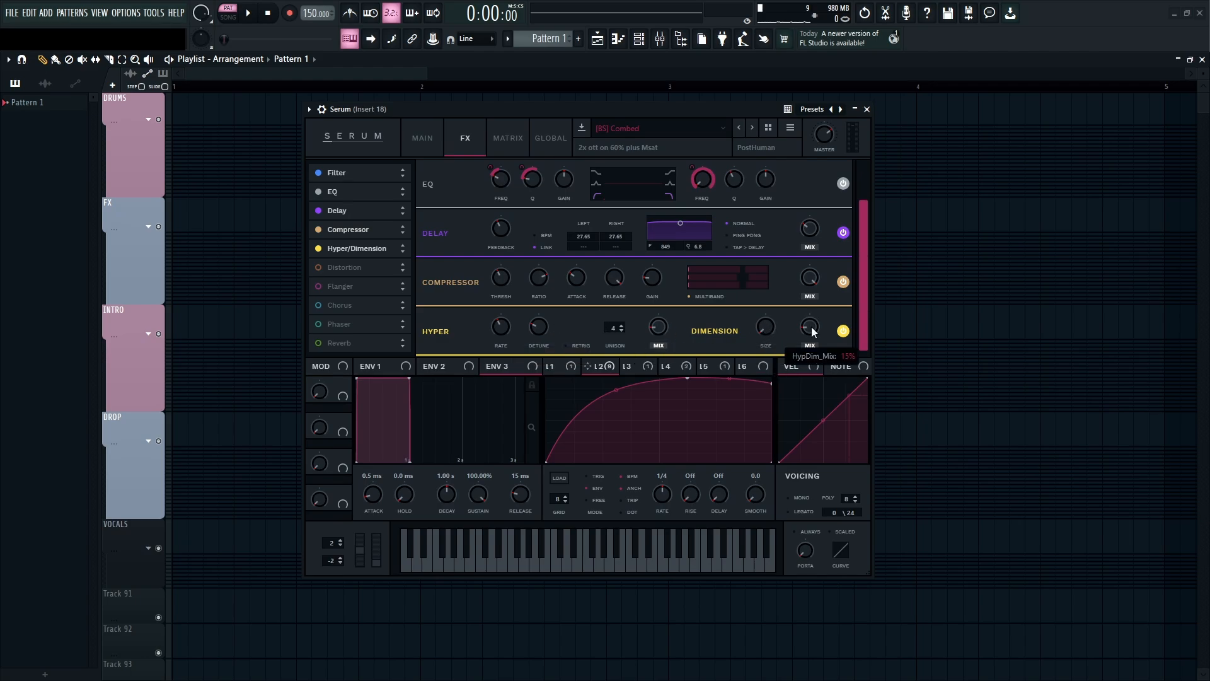
- Enable the Distortion effect, set its type to Tube and check the drive modulation
{"action": "left_click", "coordinate": [322, 267]}
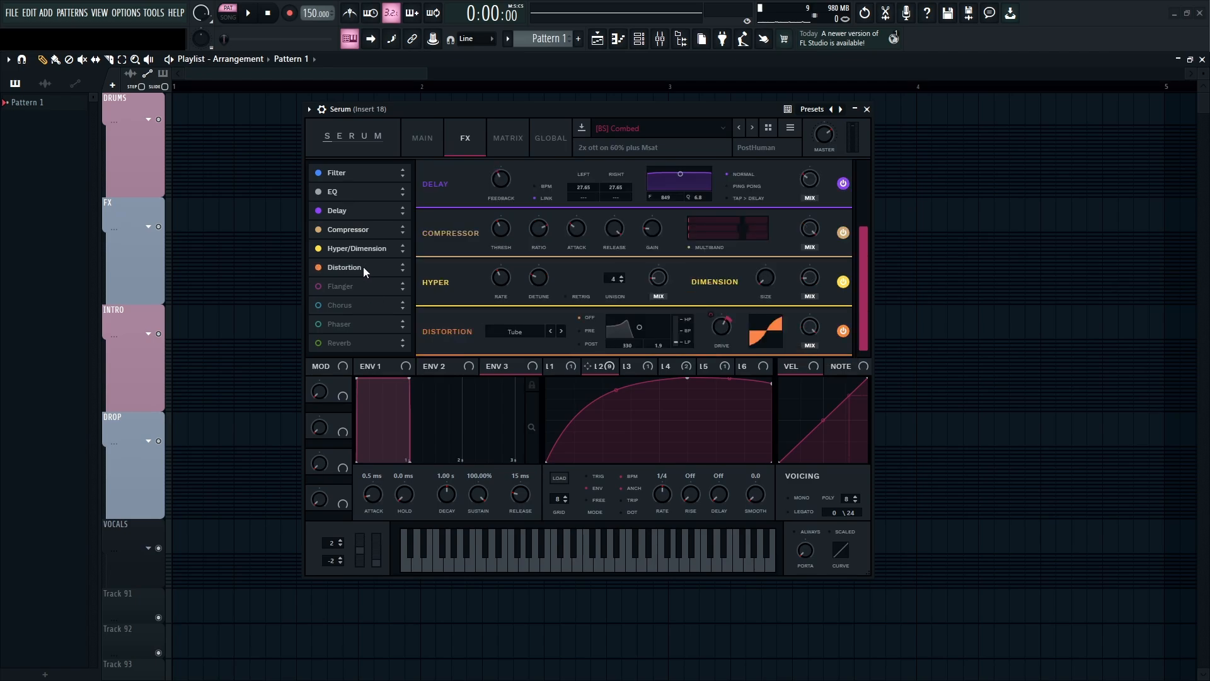
{"action": "left_click", "coordinate": [534, 332]}
{"action": "left_click", "coordinate": [525, 346]}
{"action": "mouse_move", "coordinate": [721, 335]}
{"action": "mouse_move", "coordinate": [711, 315]}
- Enable the Flanger effect and bring up LFO 5, the modulator of its depth
{"action": "left_click", "coordinate": [319, 286]}
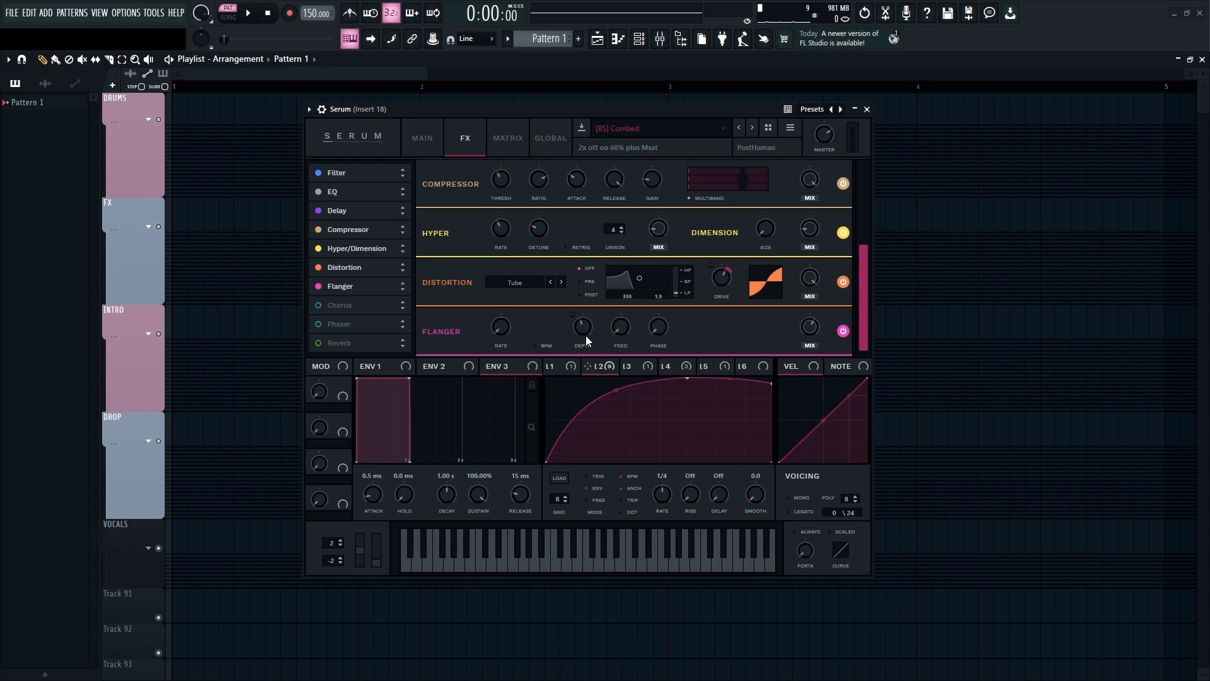
{"action": "left_click", "coordinate": [577, 365]}
{"action": "left_click", "coordinate": [690, 369]}
{"action": "left_click", "coordinate": [719, 368]}
{"action": "left_click", "coordinate": [692, 368]}
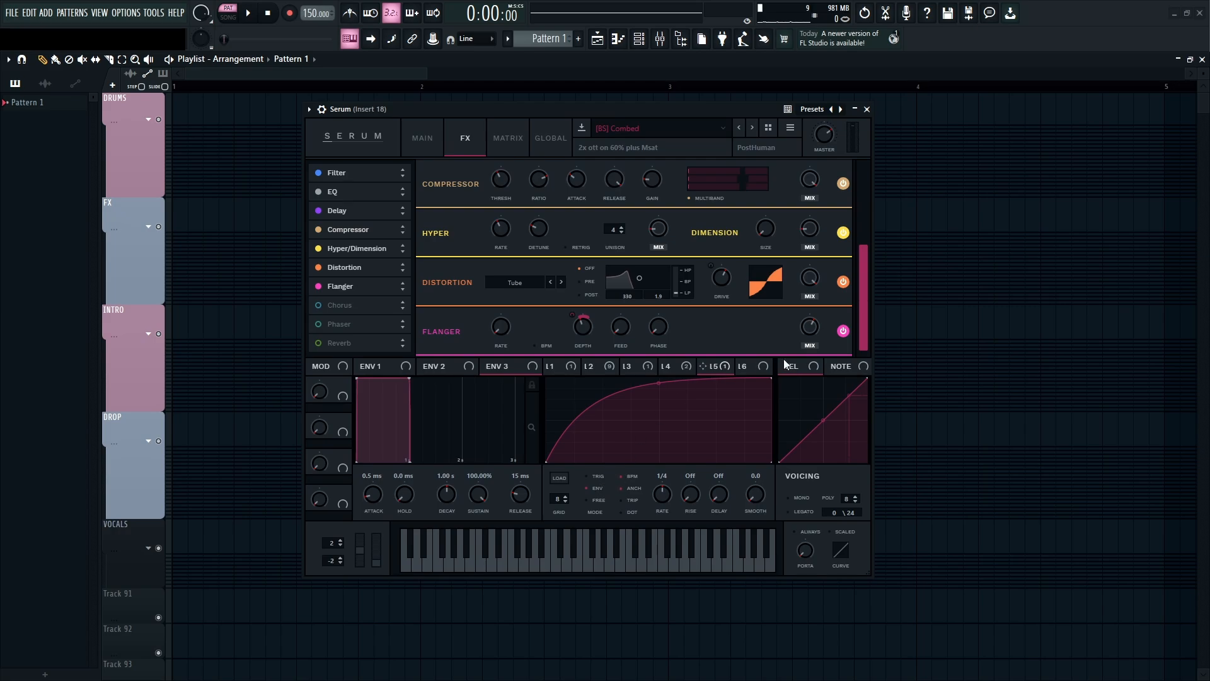
- Check the Flanger's depth modulation and mix, and play a few notes to audition the effect
{"action": "mouse_move", "coordinate": [576, 319]}
{"action": "mouse_move", "coordinate": [813, 332]}
{"action": "key", "text": "x"}
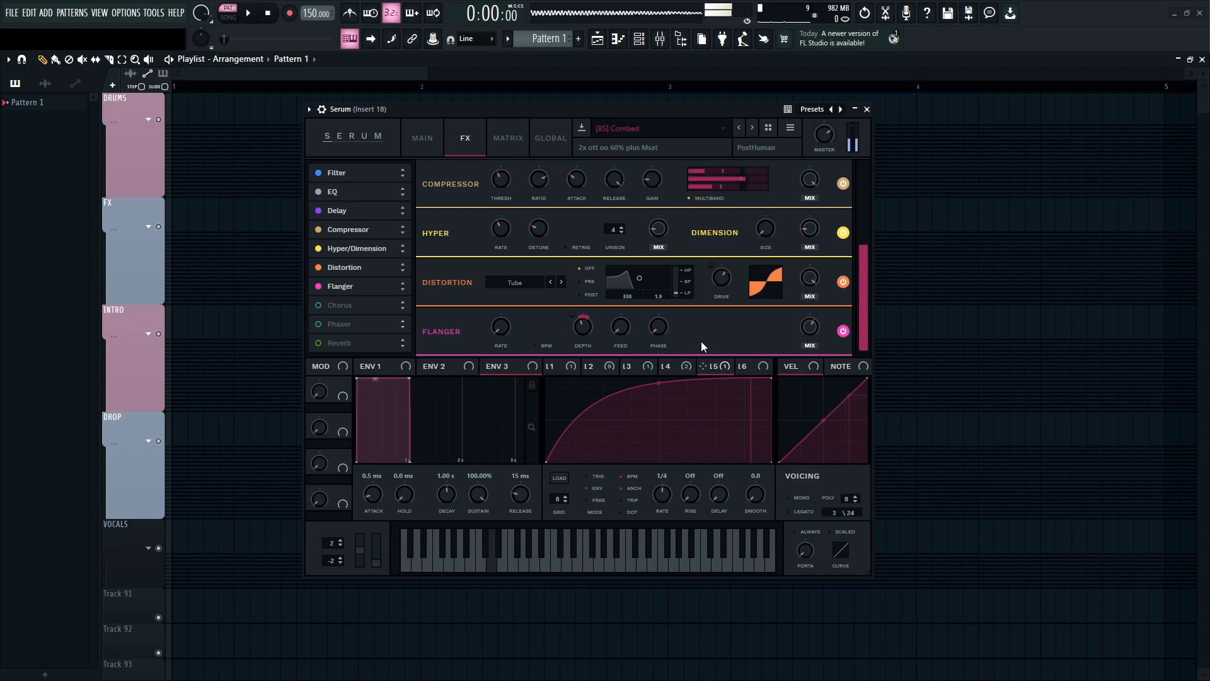
{"action": "key", "text": "d"}
{"action": "key", "text": "v"}
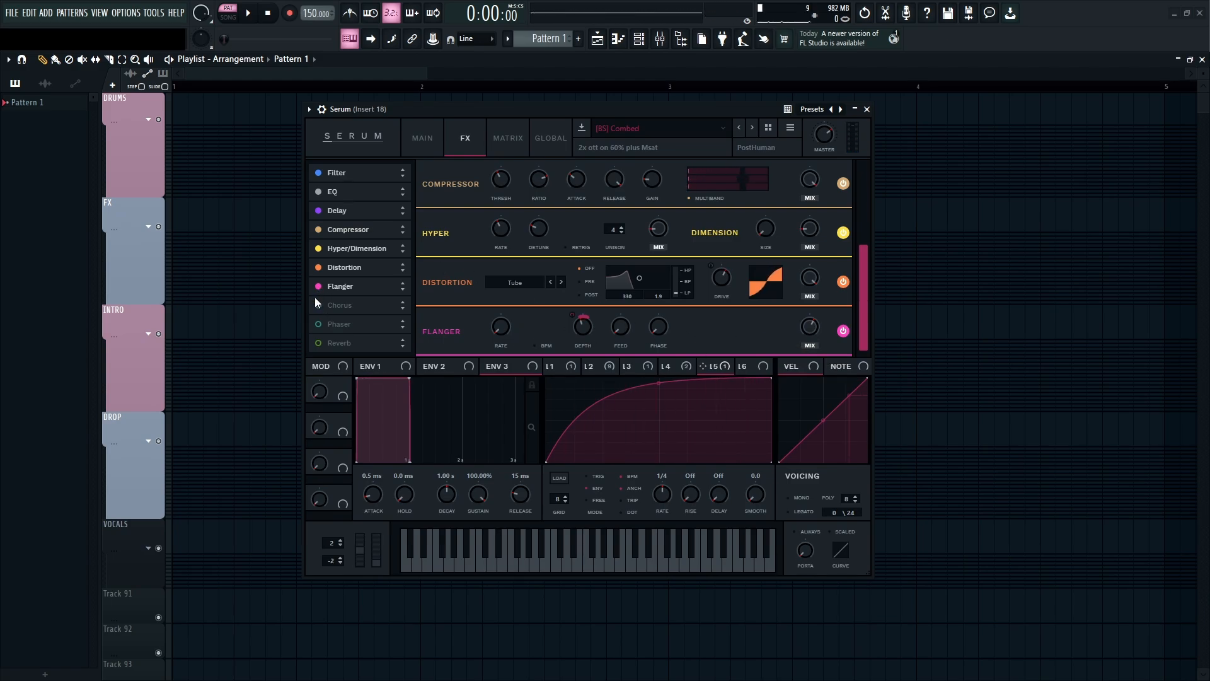
- Enable the Chorus effect, check its rate and level settings, and audition it
{"action": "left_click", "coordinate": [319, 305]}
{"action": "mouse_move", "coordinate": [500, 334]}
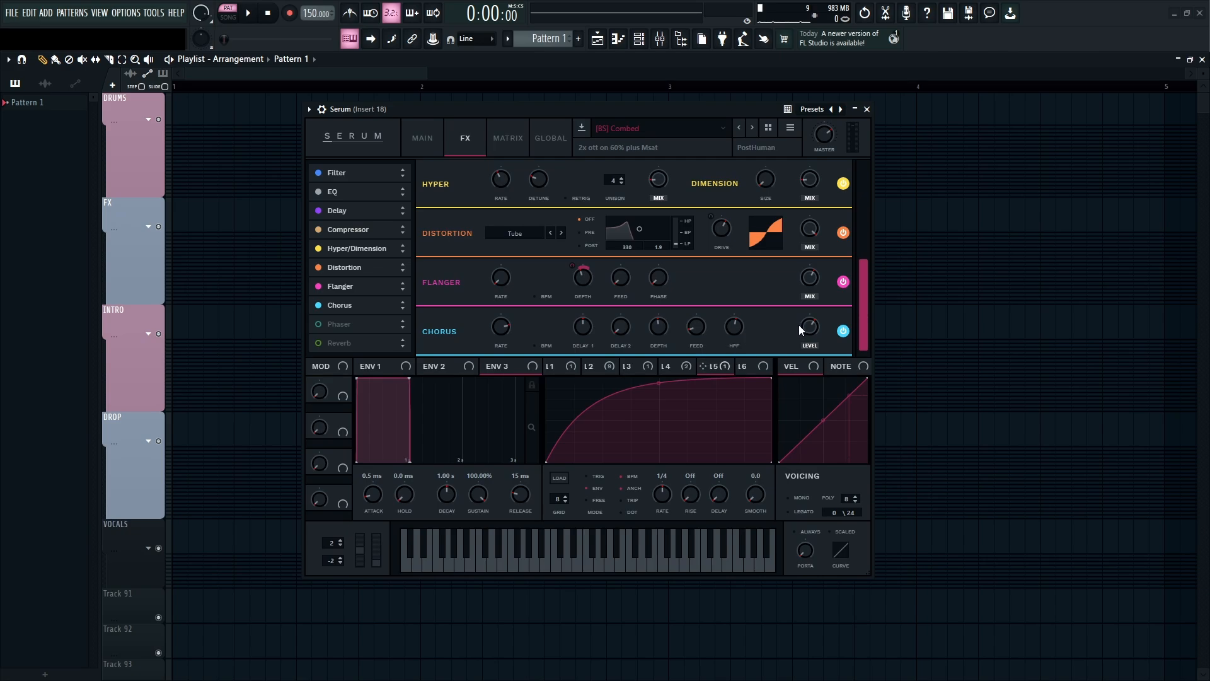
{"action": "mouse_move", "coordinate": [806, 332]}
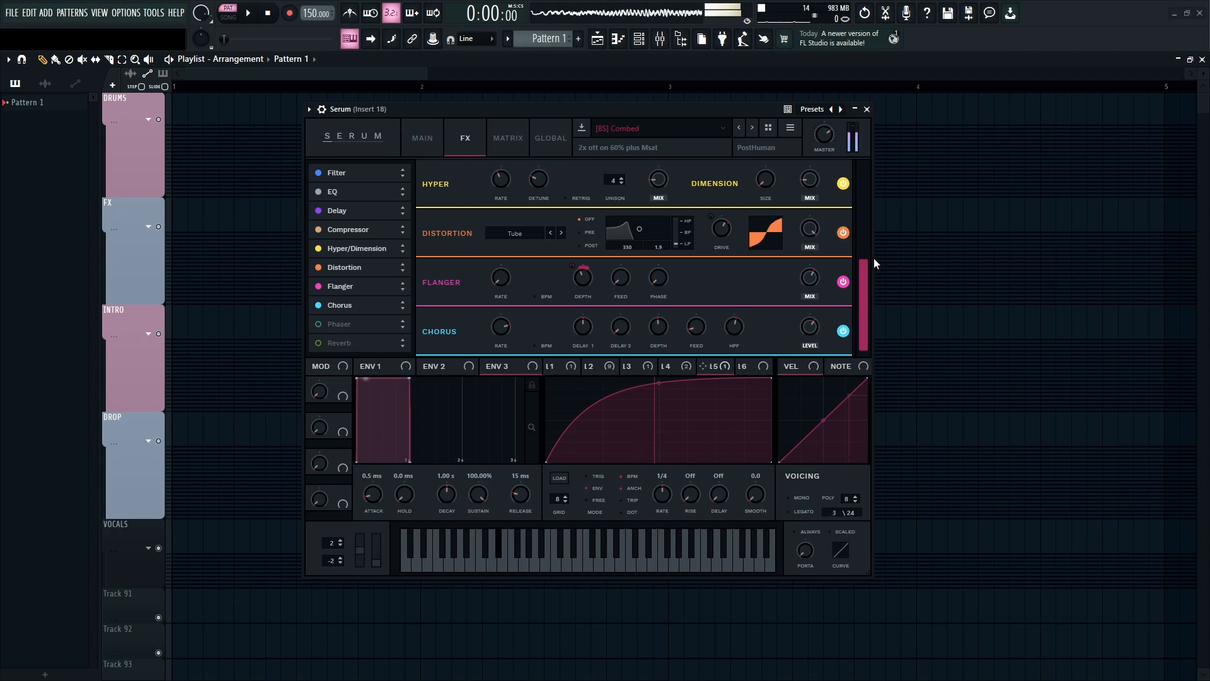
- Enable the Phaser effect and bring up LFO 2, the modulator of its frequency
{"action": "left_click", "coordinate": [318, 324]}
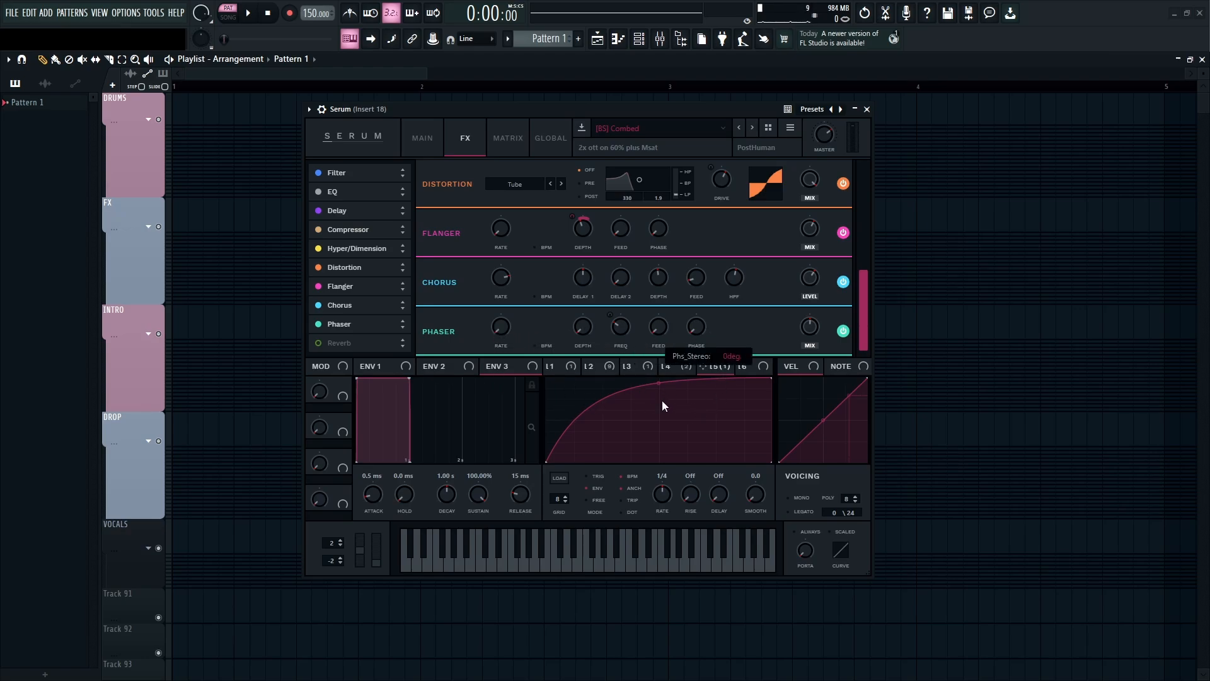
{"action": "mouse_move", "coordinate": [616, 331]}
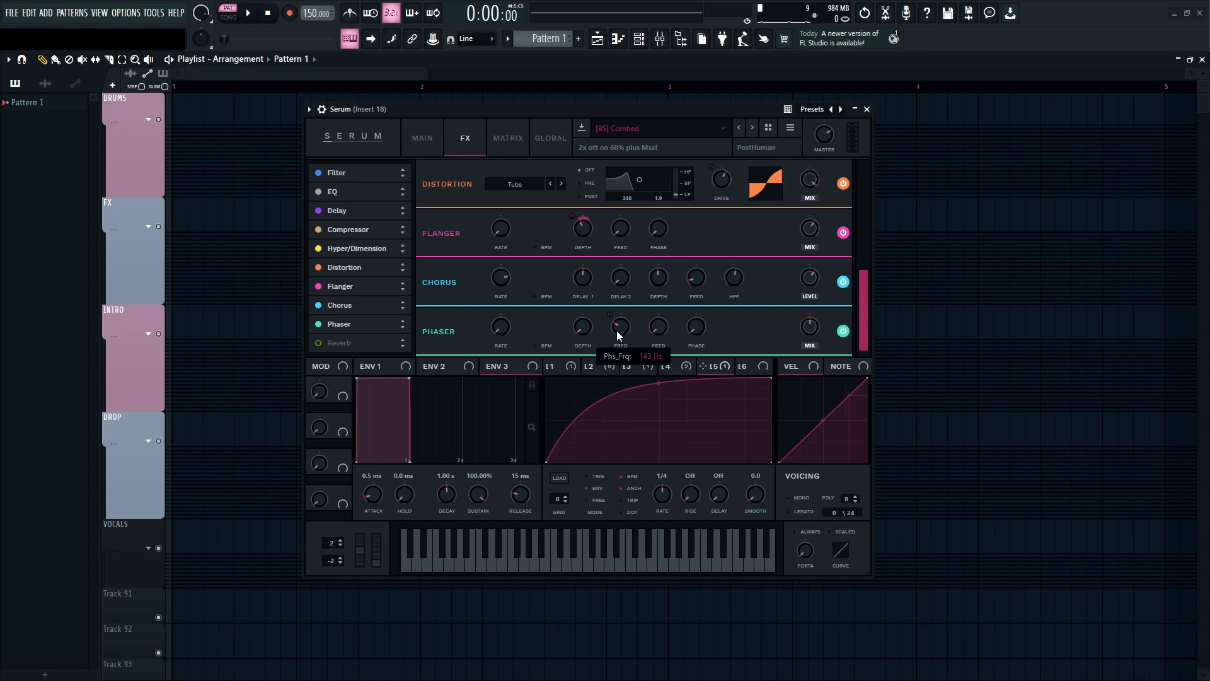
{"action": "left_click", "coordinate": [599, 367]}
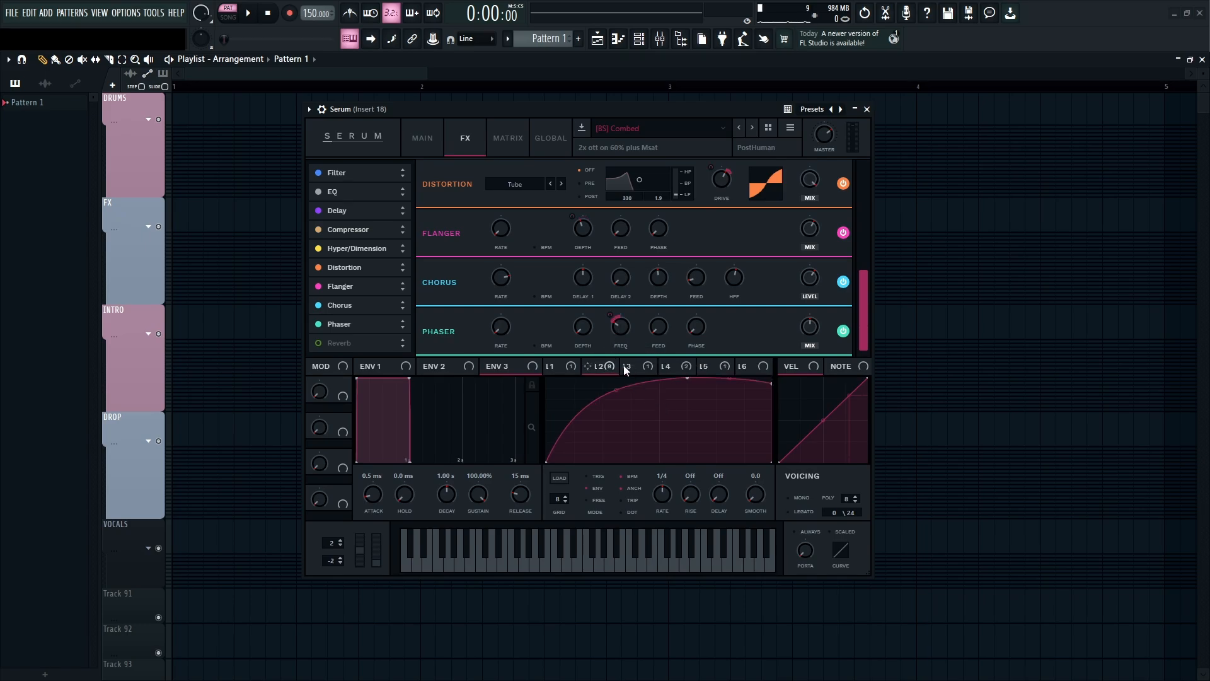
{"action": "mouse_move", "coordinate": [616, 323]}
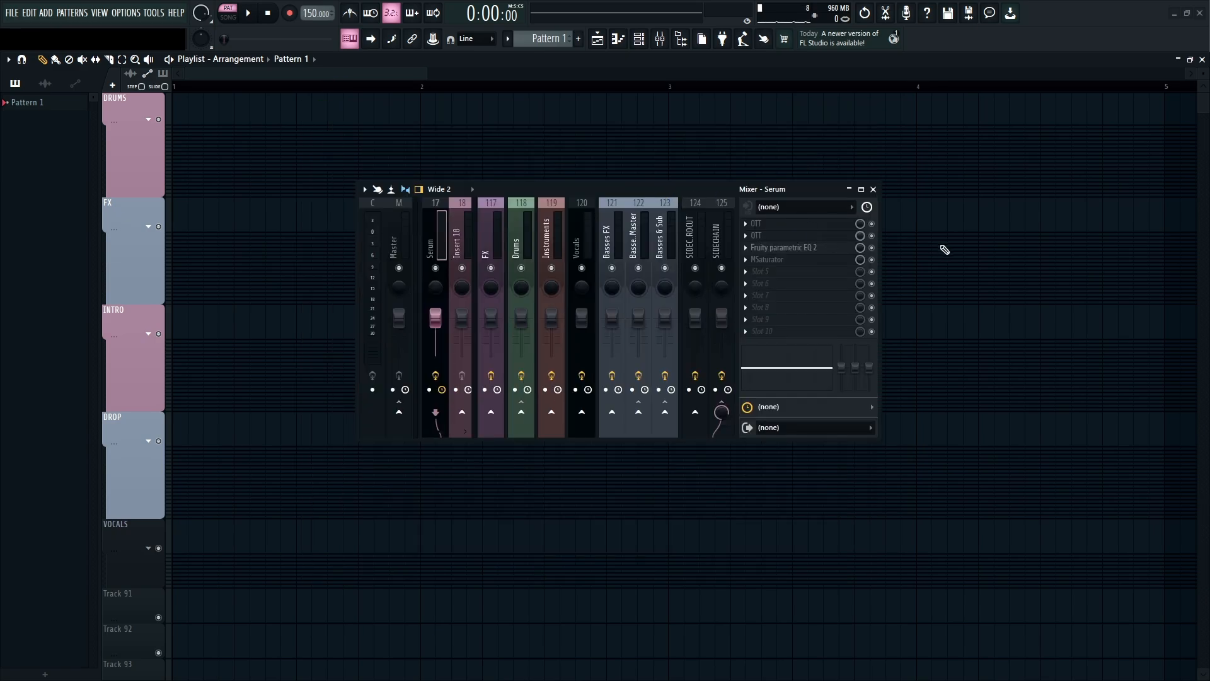
- Disable the second OTT, Fruity parametric EQ 2 and MSaturator on the Serum mixer track, and review the first OTT's settings
{"action": "left_click", "coordinate": [872, 259]}
{"action": "left_click", "coordinate": [872, 235]}
{"action": "left_click", "coordinate": [872, 247]}
{"action": "left_click", "coordinate": [827, 225]}
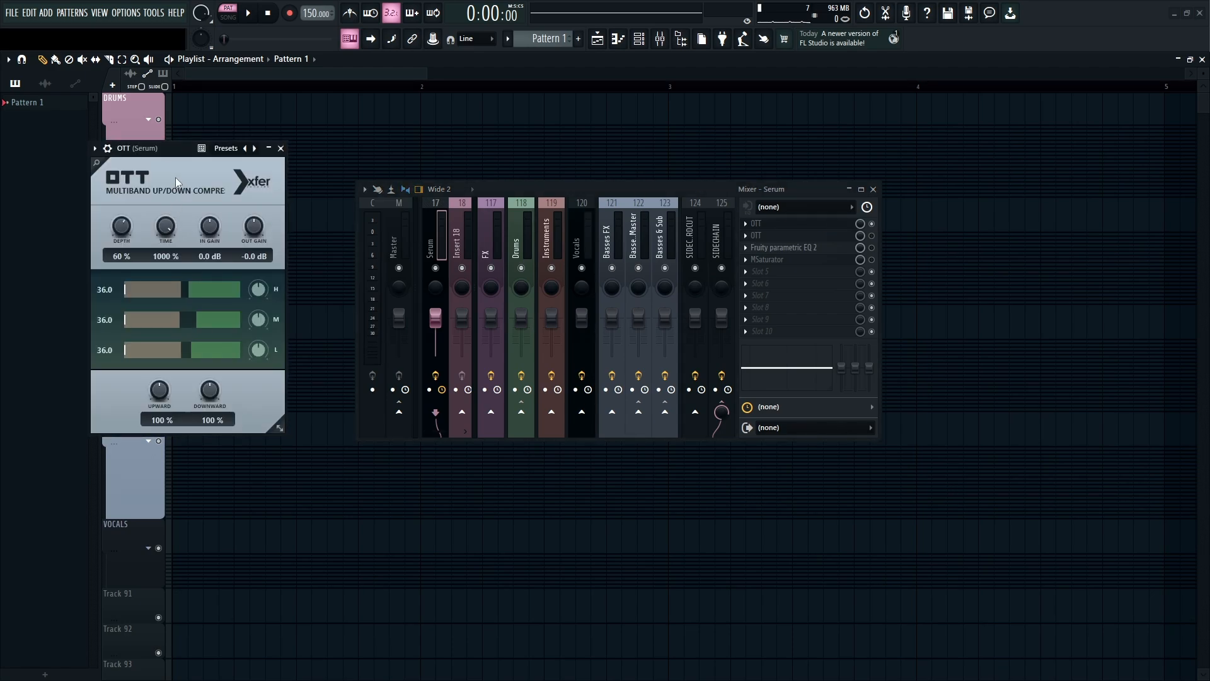
{"action": "left_click", "coordinate": [281, 148]}
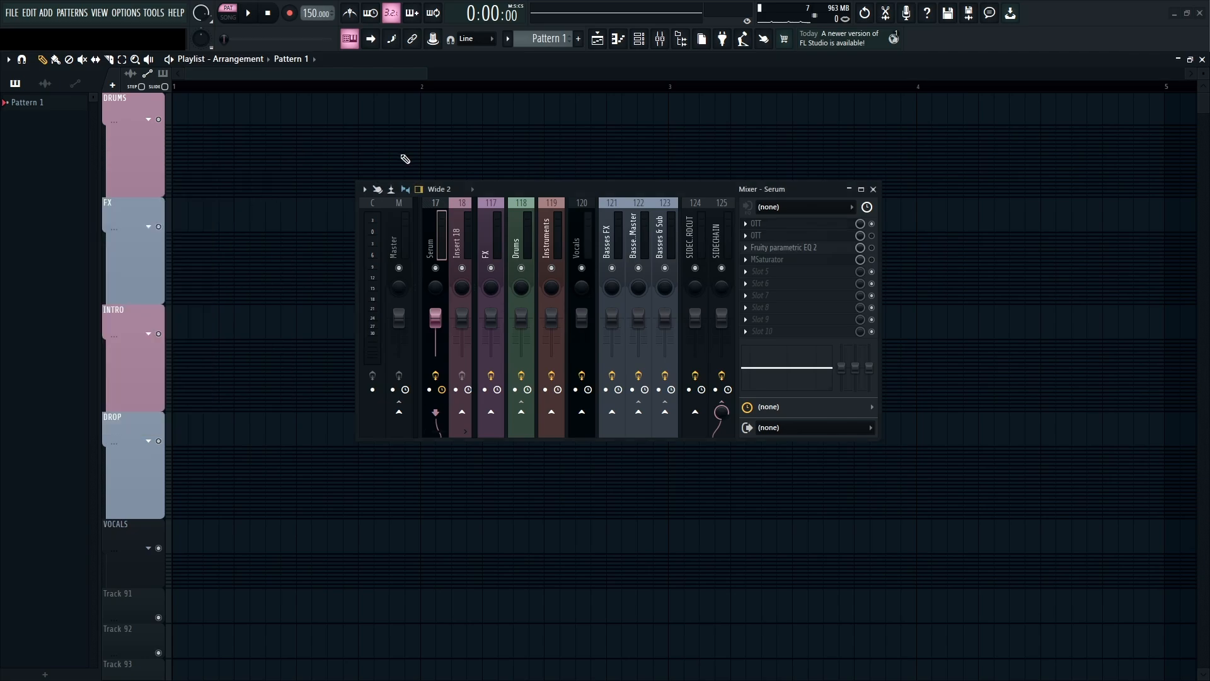
- Re-enable the second OTT and Fruity parametric EQ 2 on the Serum mixer track, reviewing each one's settings
{"action": "left_click", "coordinate": [842, 237]}
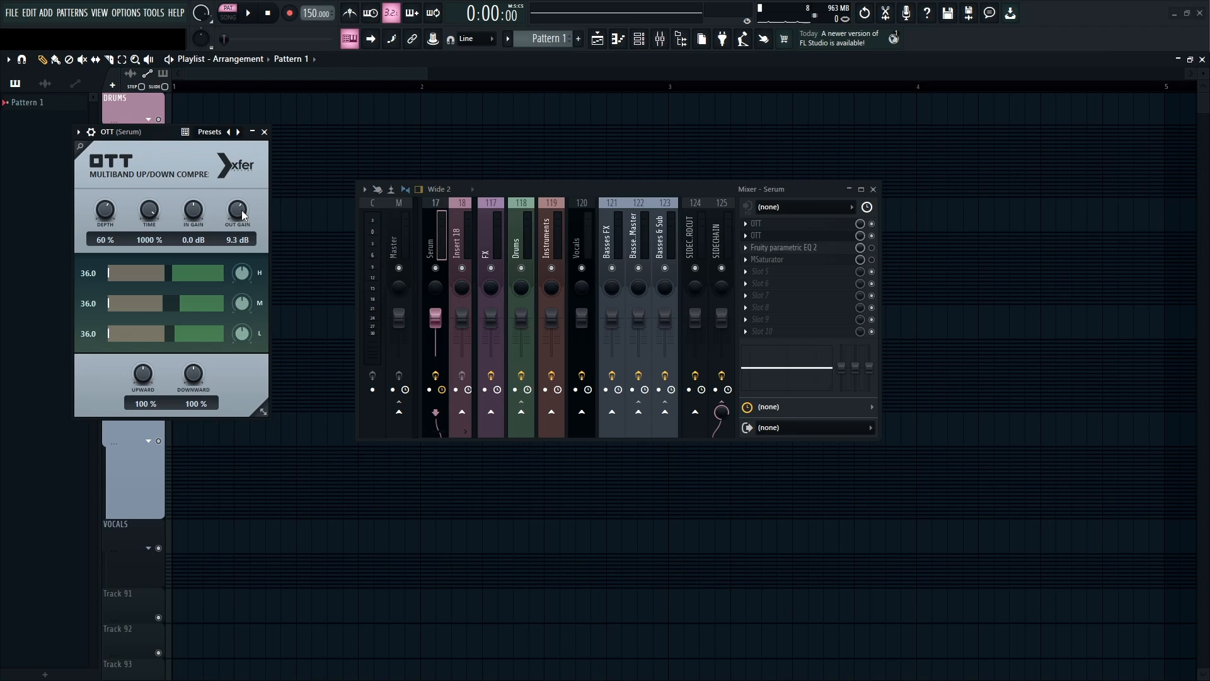
{"action": "left_click", "coordinate": [264, 132]}
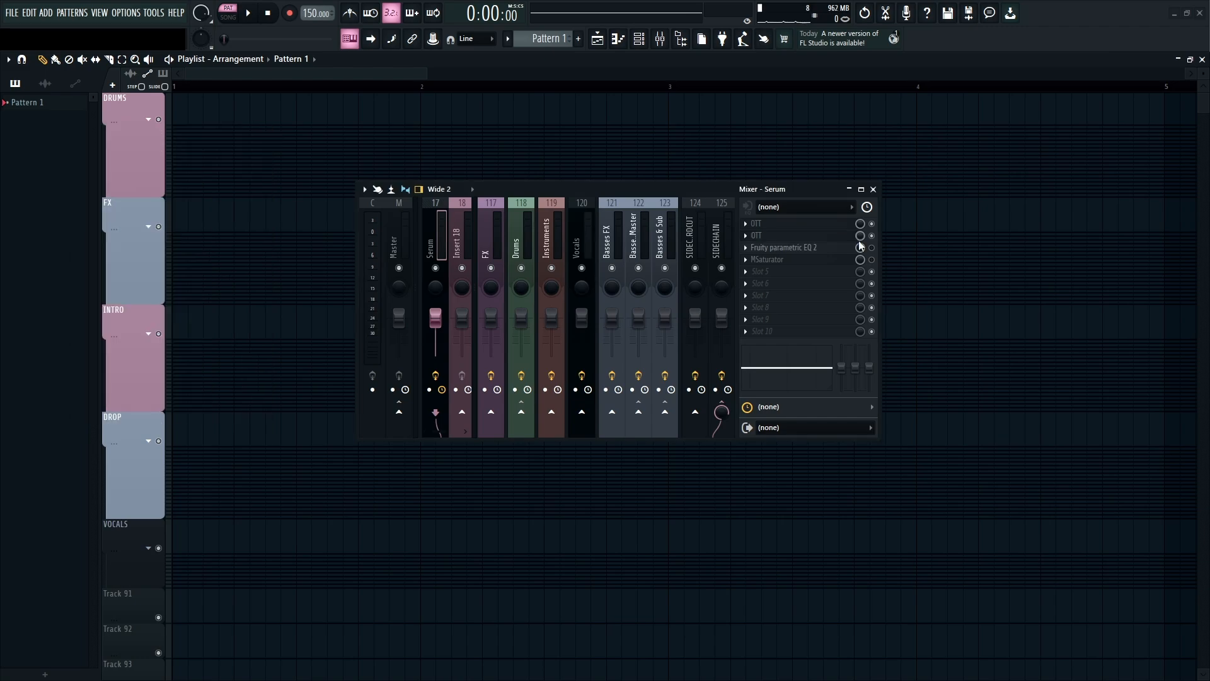
{"action": "left_click", "coordinate": [850, 249]}
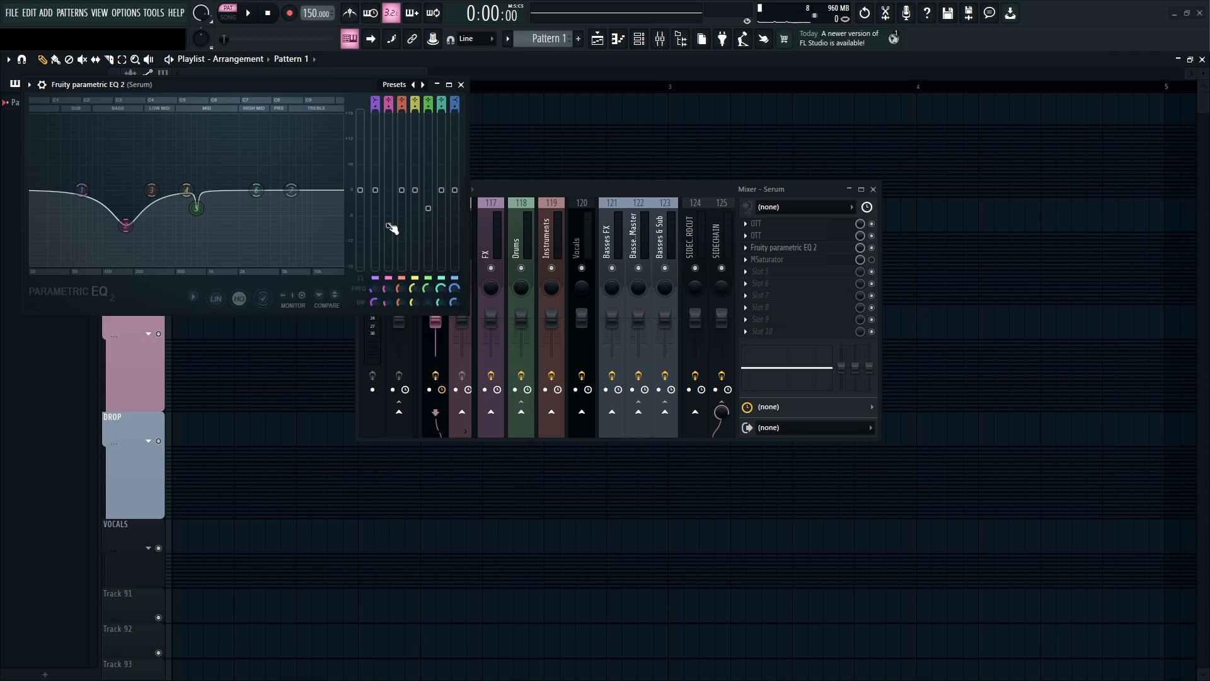
{"action": "left_click", "coordinate": [461, 85]}
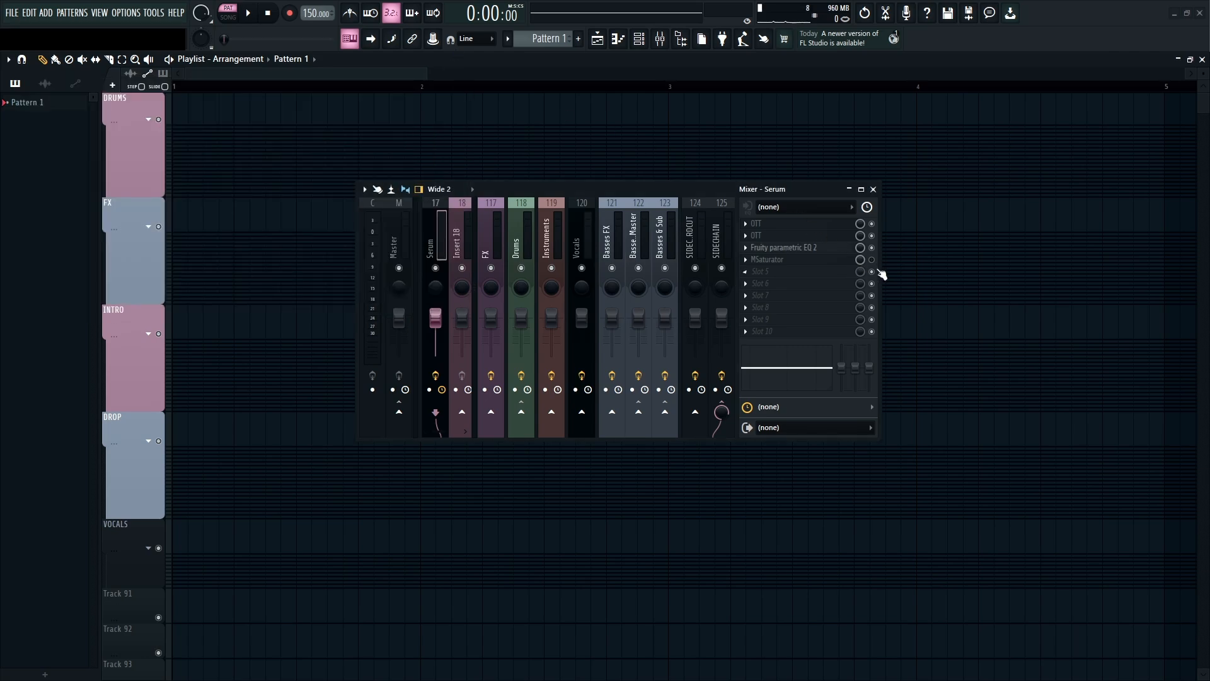
- Re-enable MSaturator, select its Soft 4 mode and play notes to audition the processed bass
{"action": "left_click", "coordinate": [829, 260]}
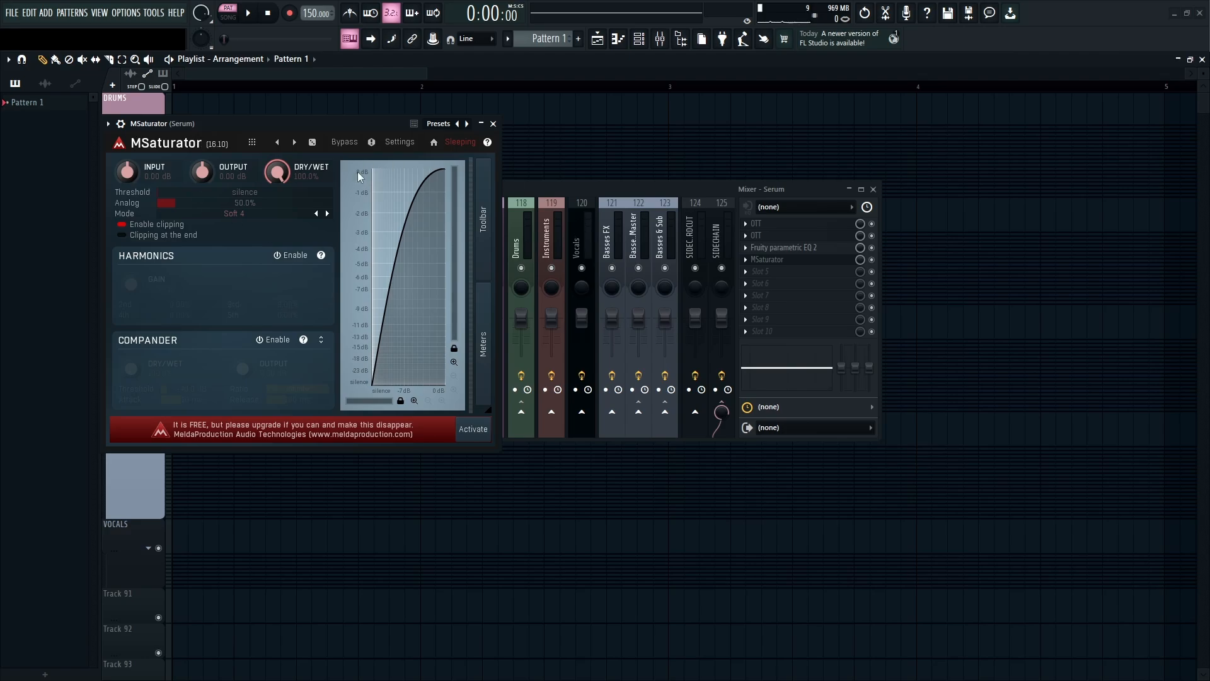
{"action": "left_click", "coordinate": [246, 214]}
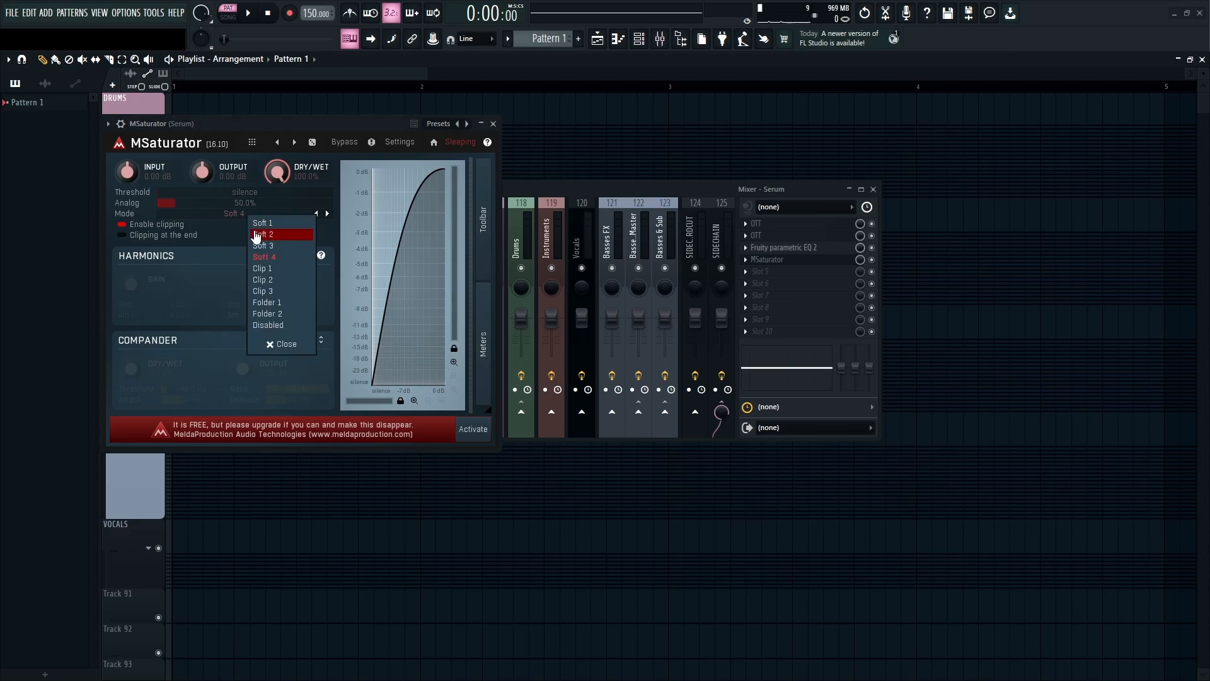
{"action": "left_click", "coordinate": [275, 257]}
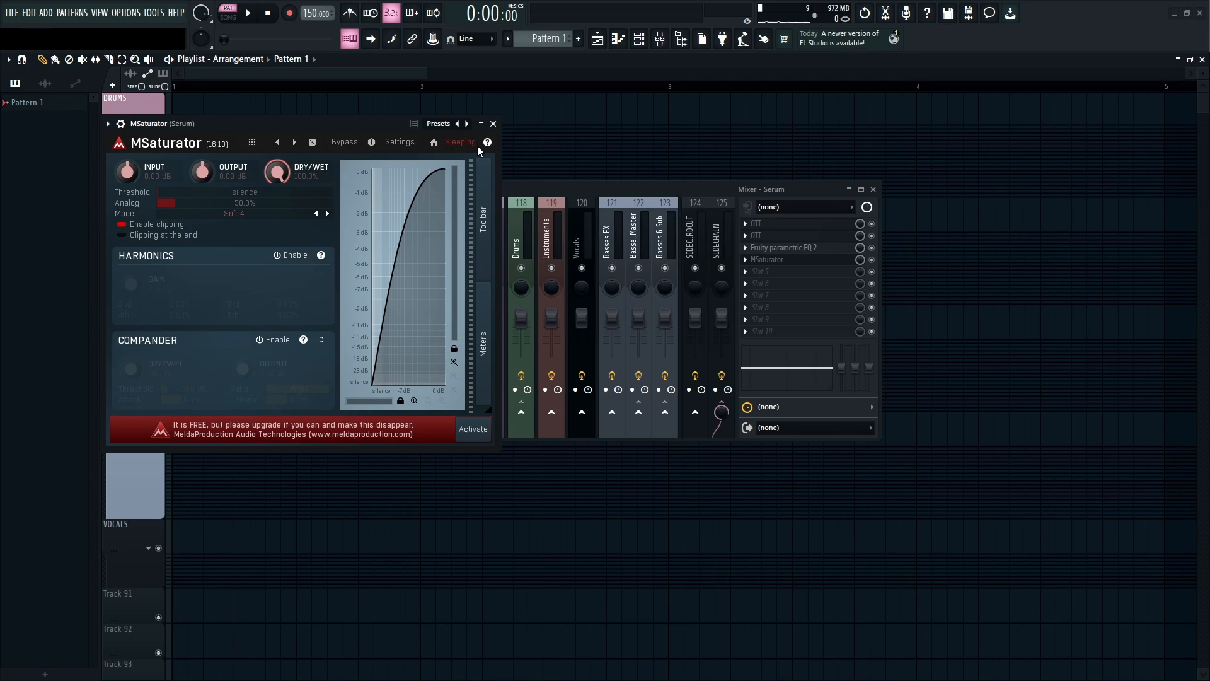
{"action": "key", "text": "z"}
{"action": "key", "text": "z"}
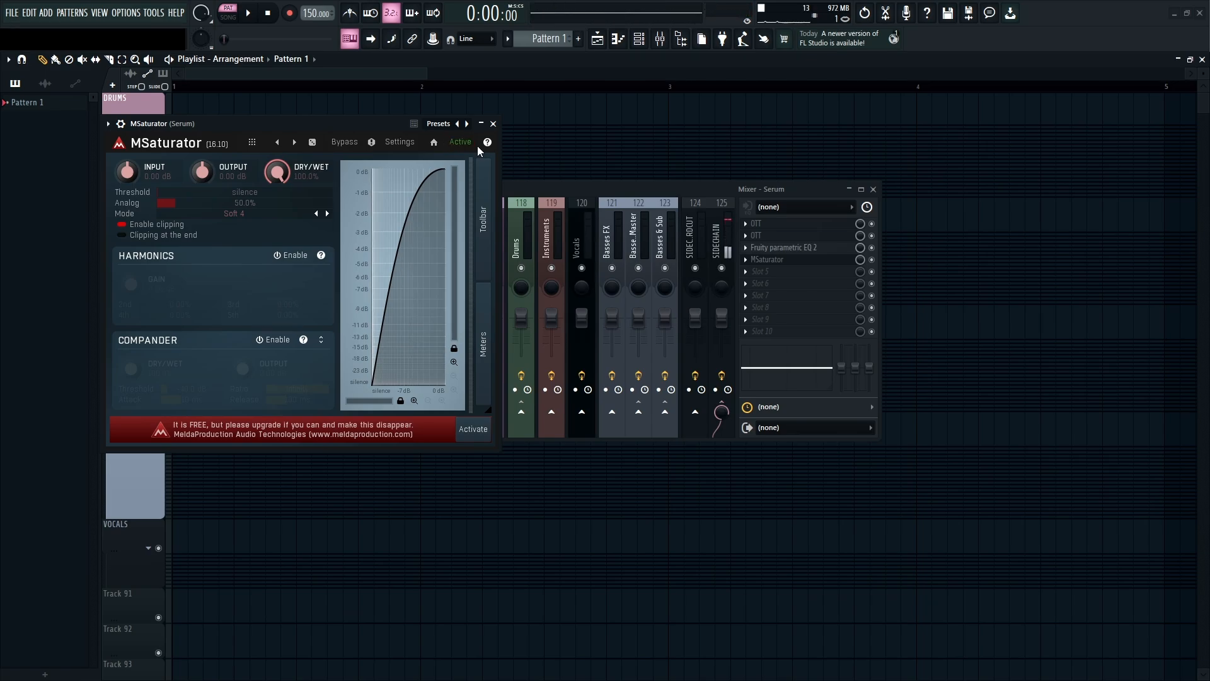